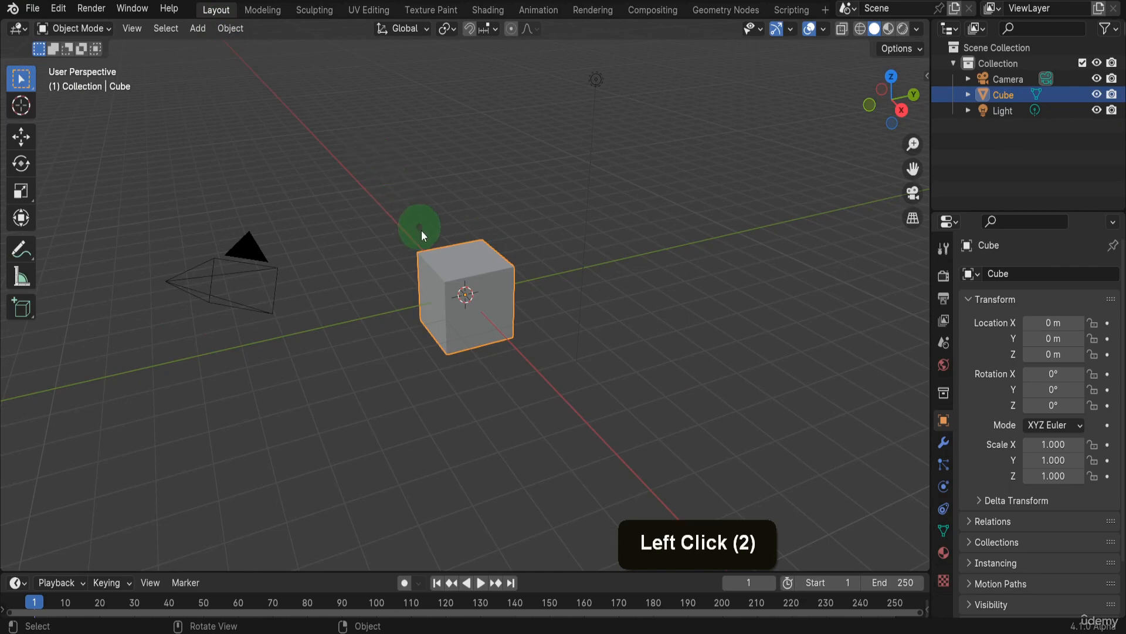
# Select the camera, the cube and the light individually, one after another
pyautogui.click(165, 31)
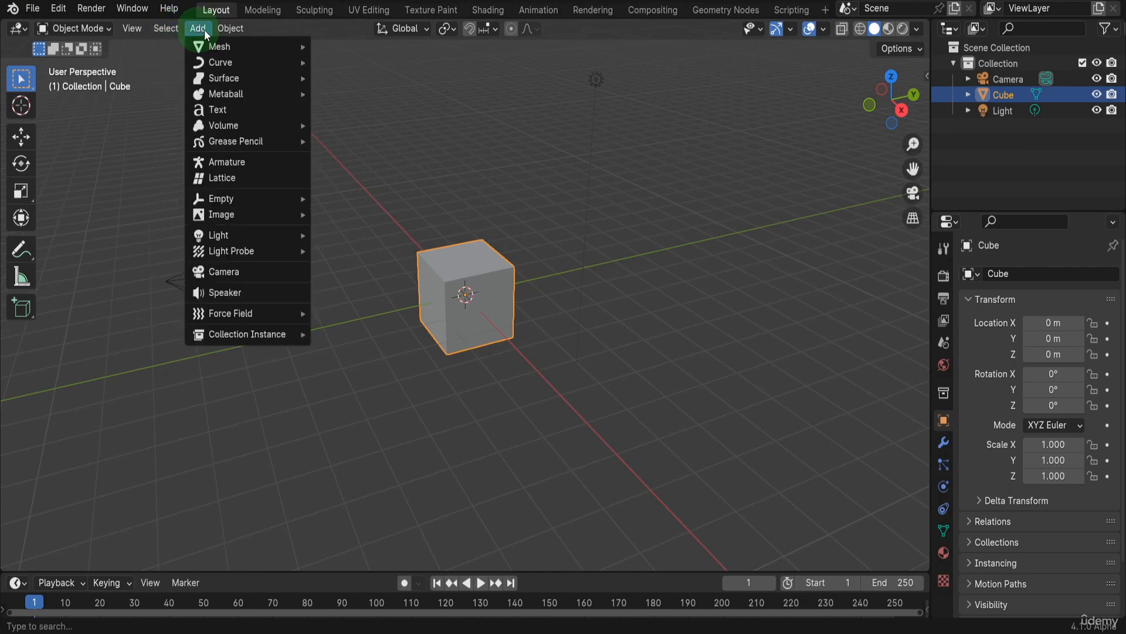
pyautogui.click(254, 248)
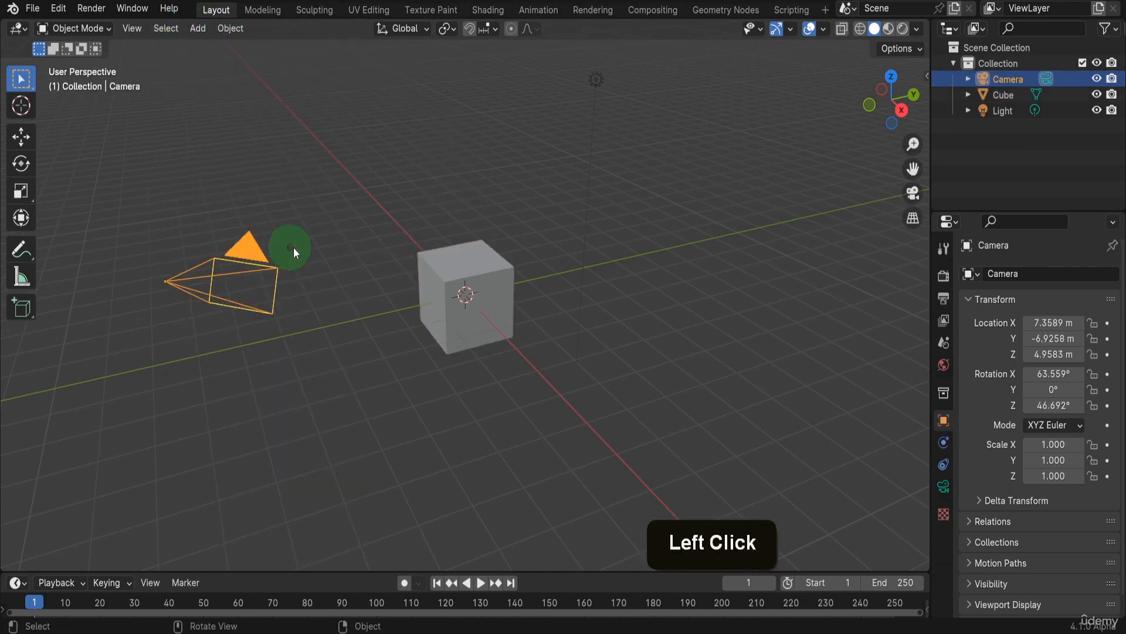
pyautogui.click(468, 264)
pyautogui.click(594, 80)
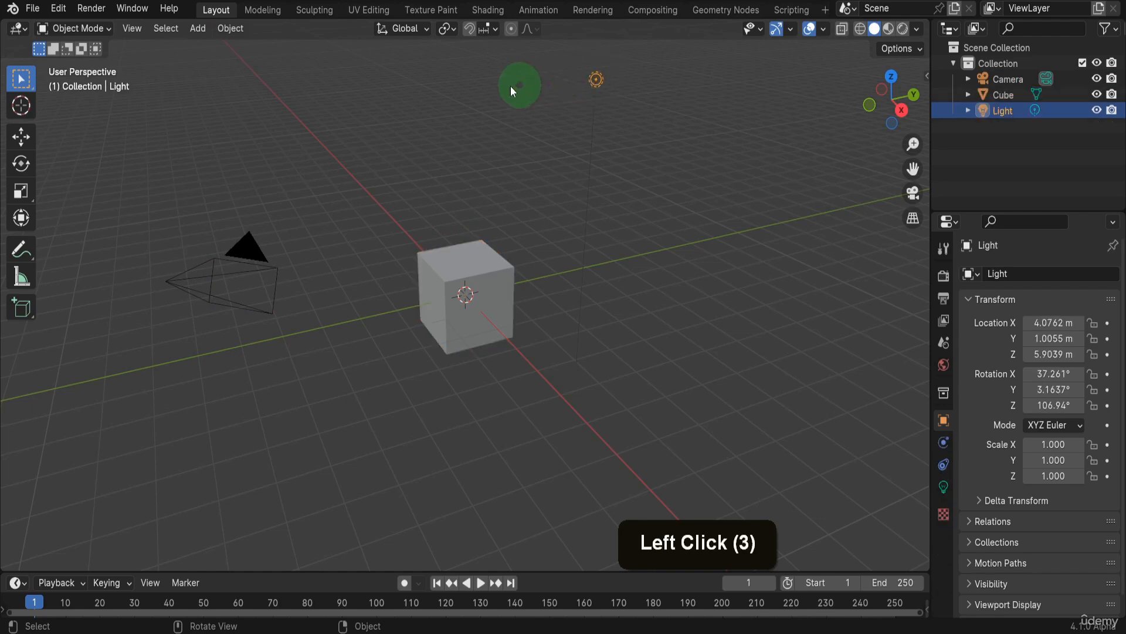
# Select every object in the scene and deselect them all again
pyautogui.click(166, 28)
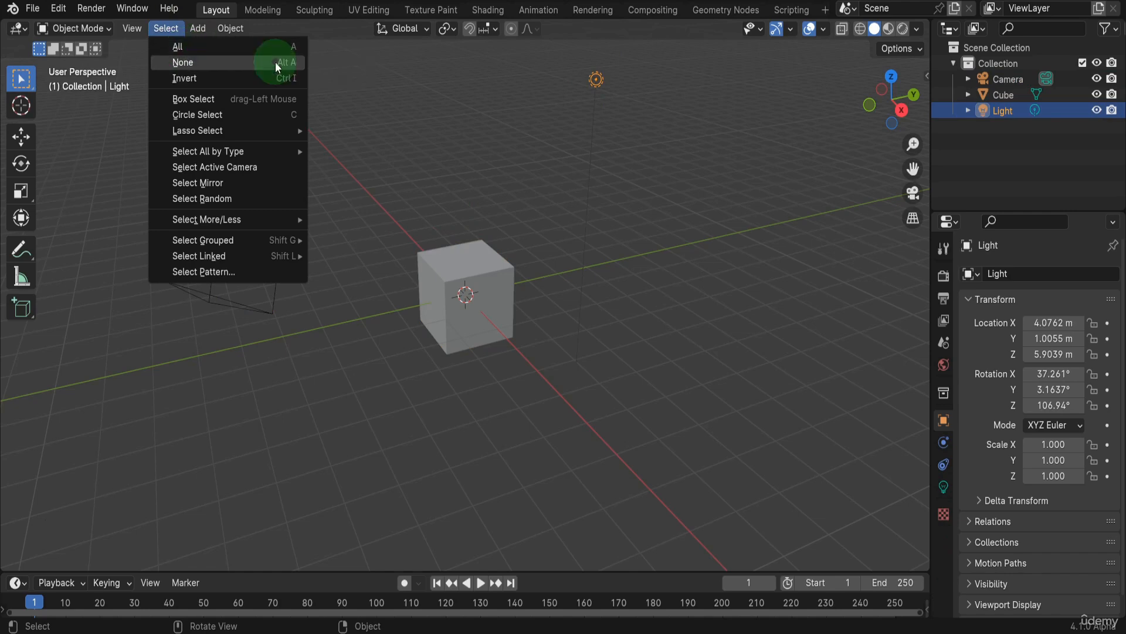
pyautogui.press('a')
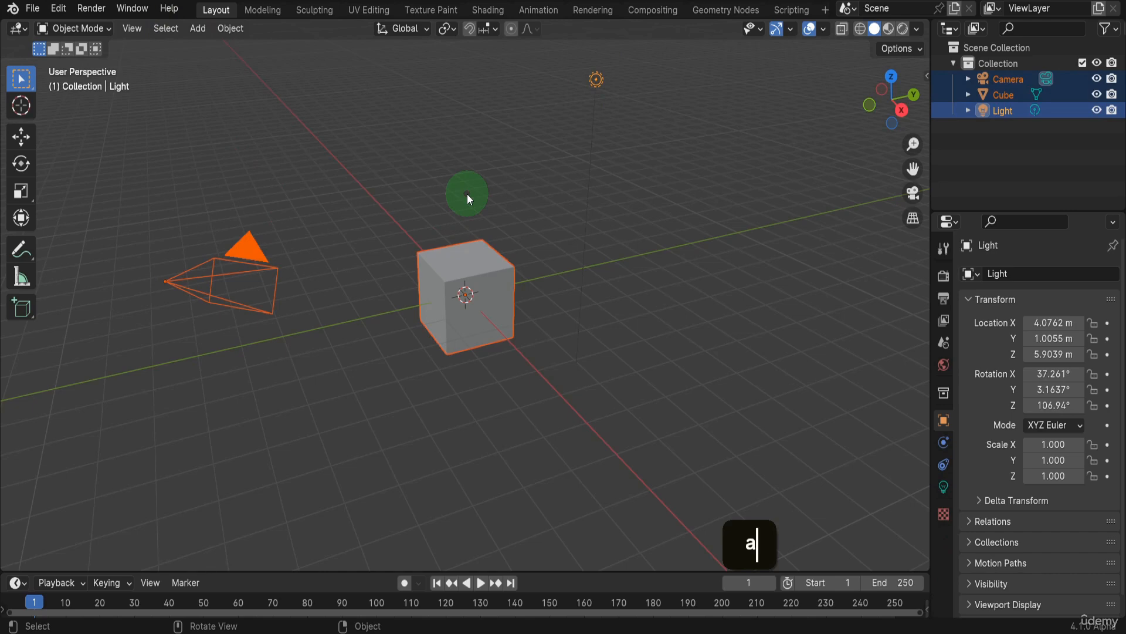
pyautogui.press('a')
pyautogui.press('a')
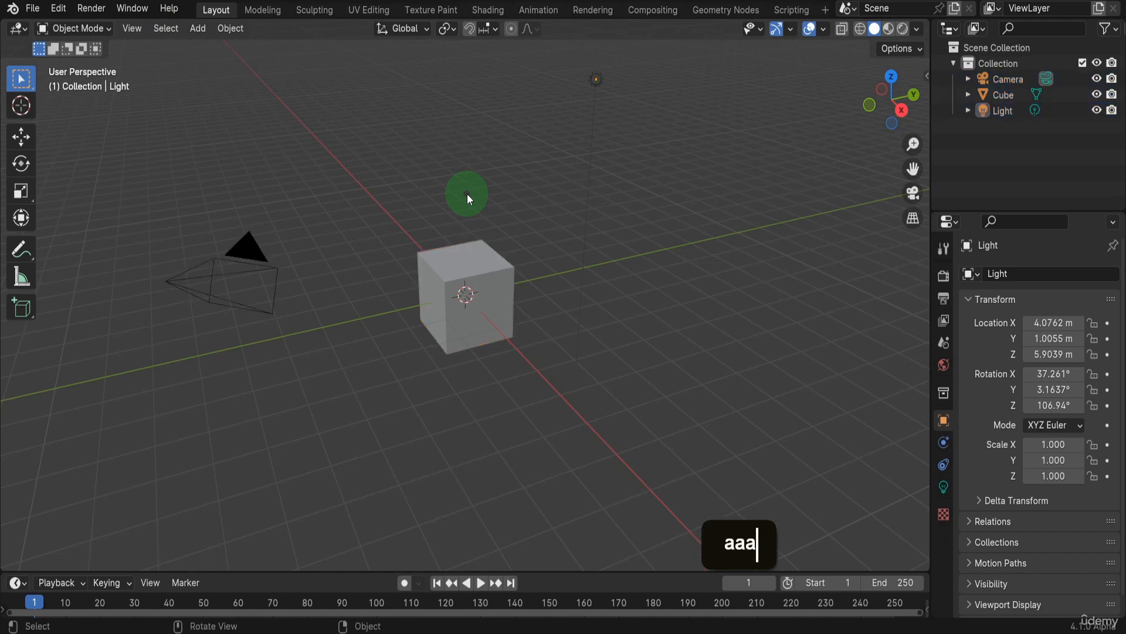
# Select only the cube and invert the selection so the camera and light are picked instead
pyautogui.click(166, 29)
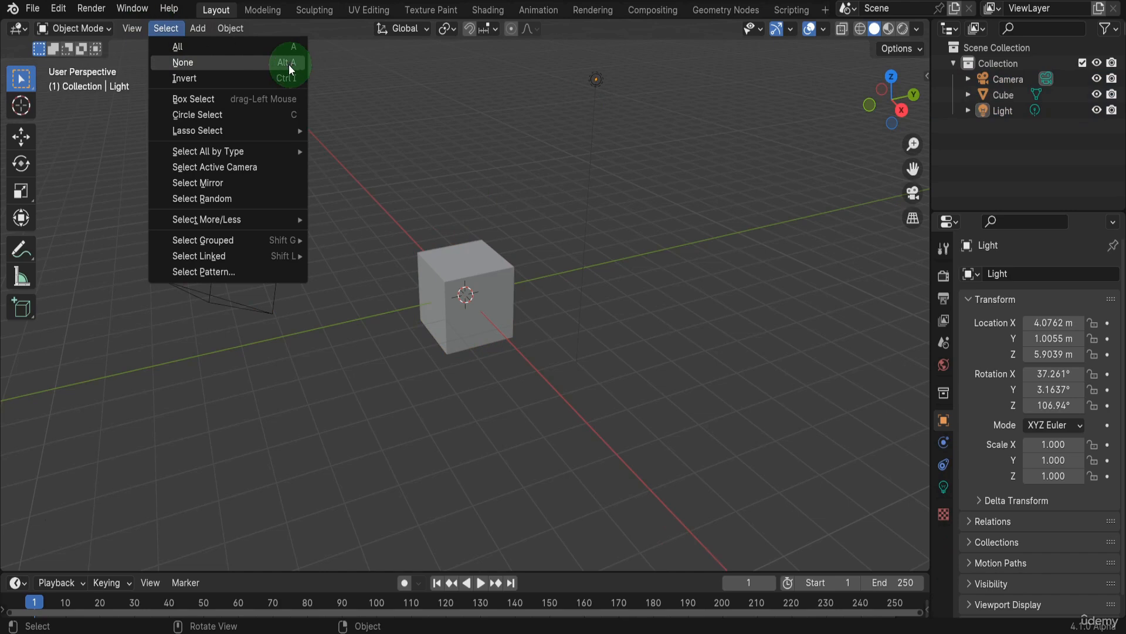
pyautogui.click(202, 79)
pyautogui.click(485, 269)
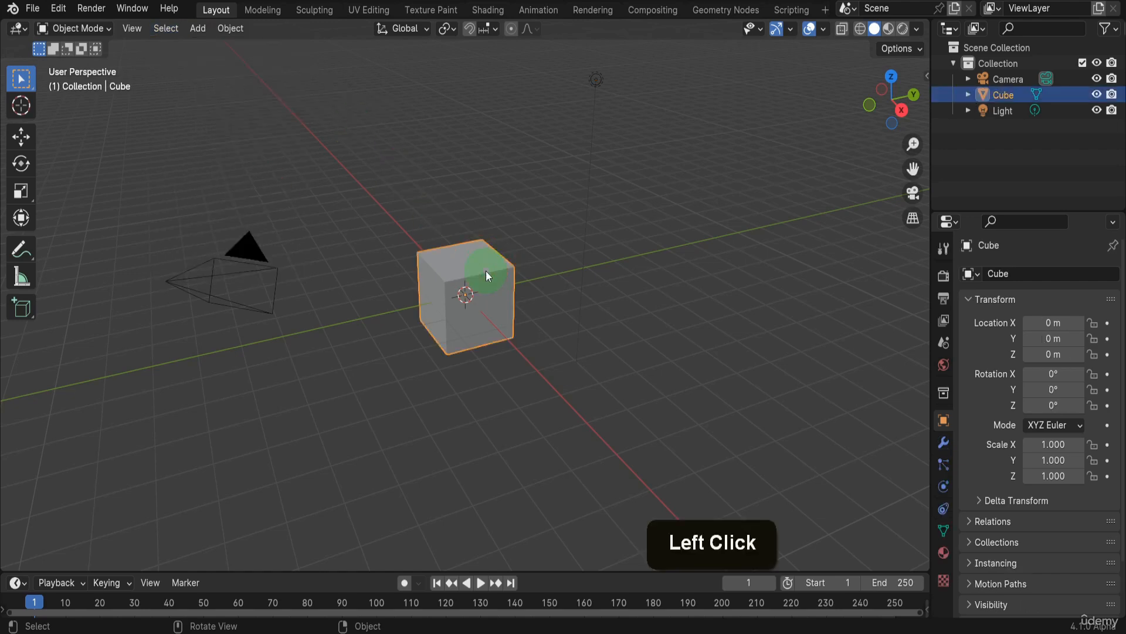
pyautogui.hotkey('ctrl', 'i')
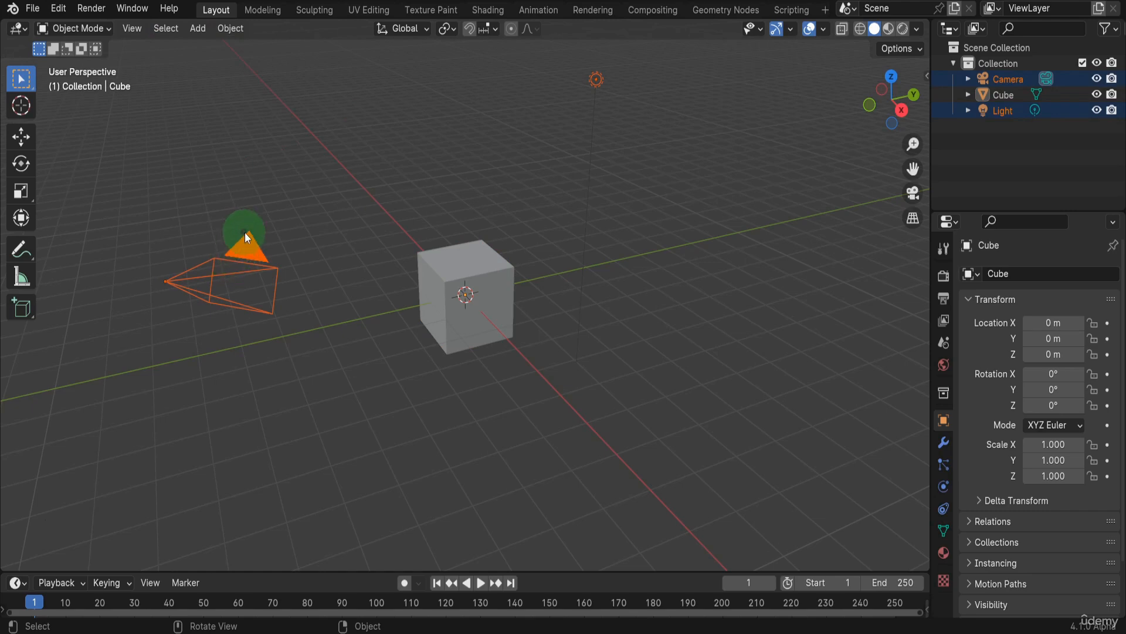
# Review the remaining object selection commands, from Box Select through More/Less and Grouped to Select Pattern
pyautogui.click(167, 30)
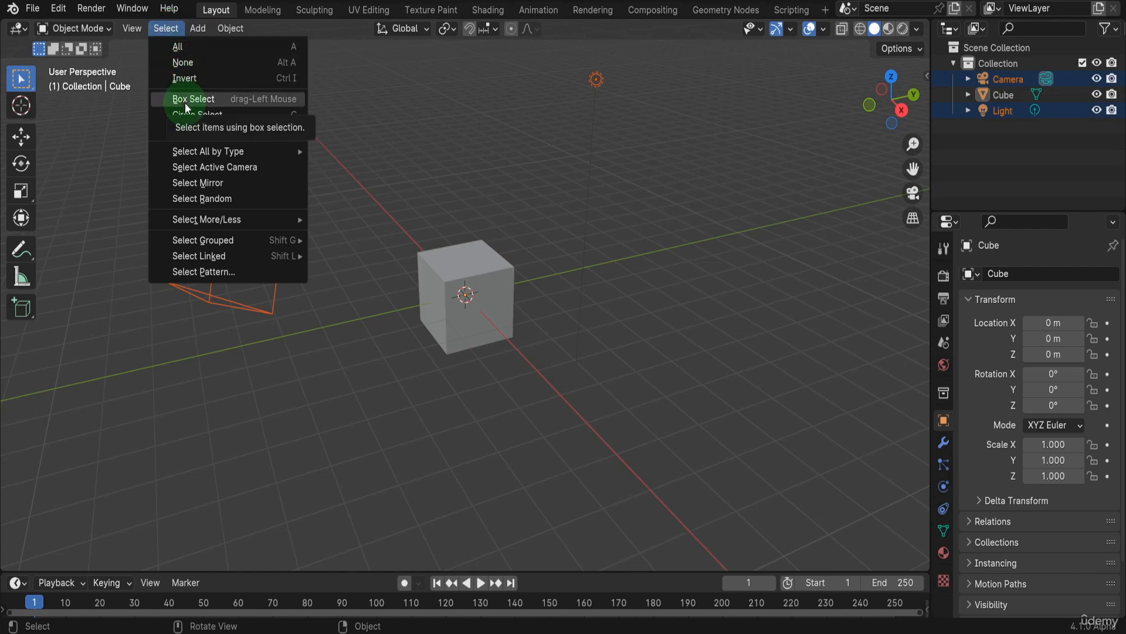
pyautogui.moveTo(193, 134)
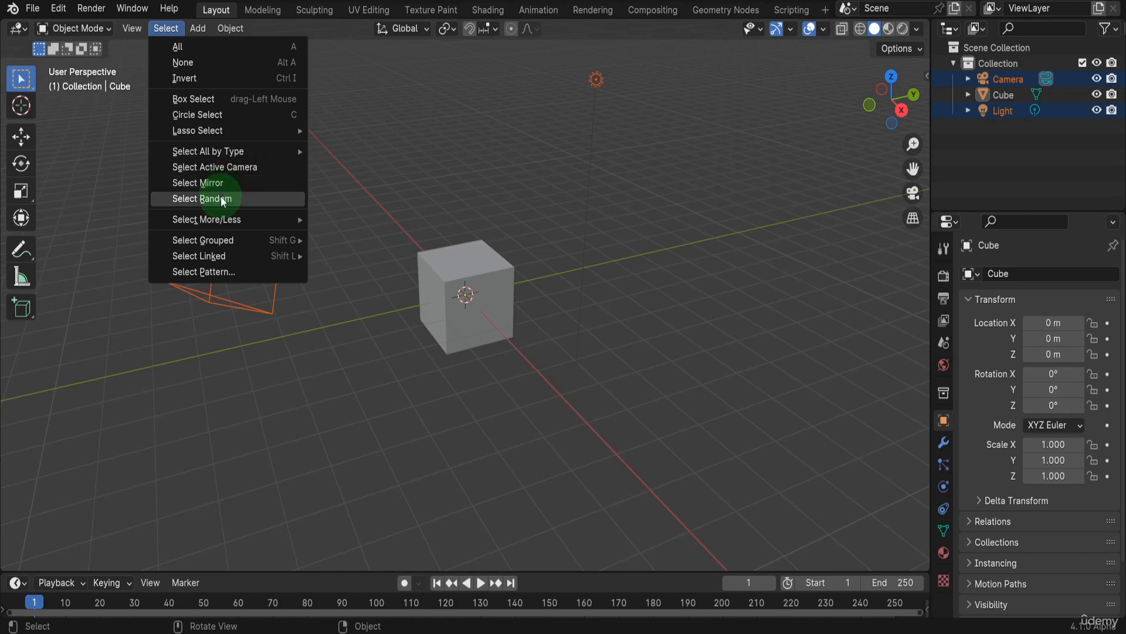
pyautogui.moveTo(223, 219)
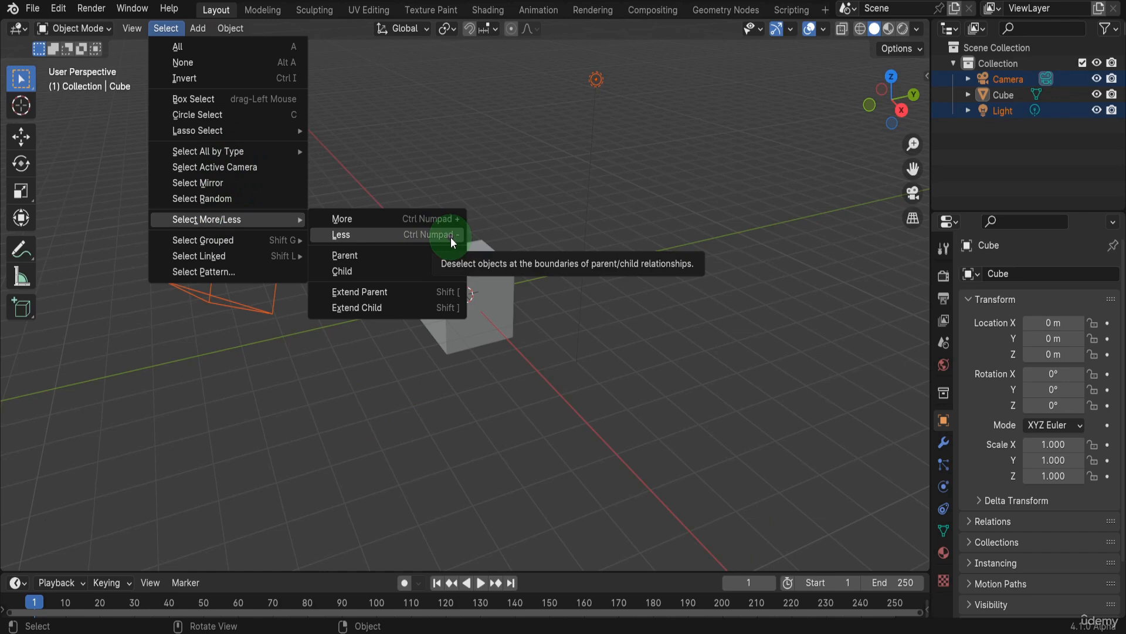
pyautogui.moveTo(258, 245)
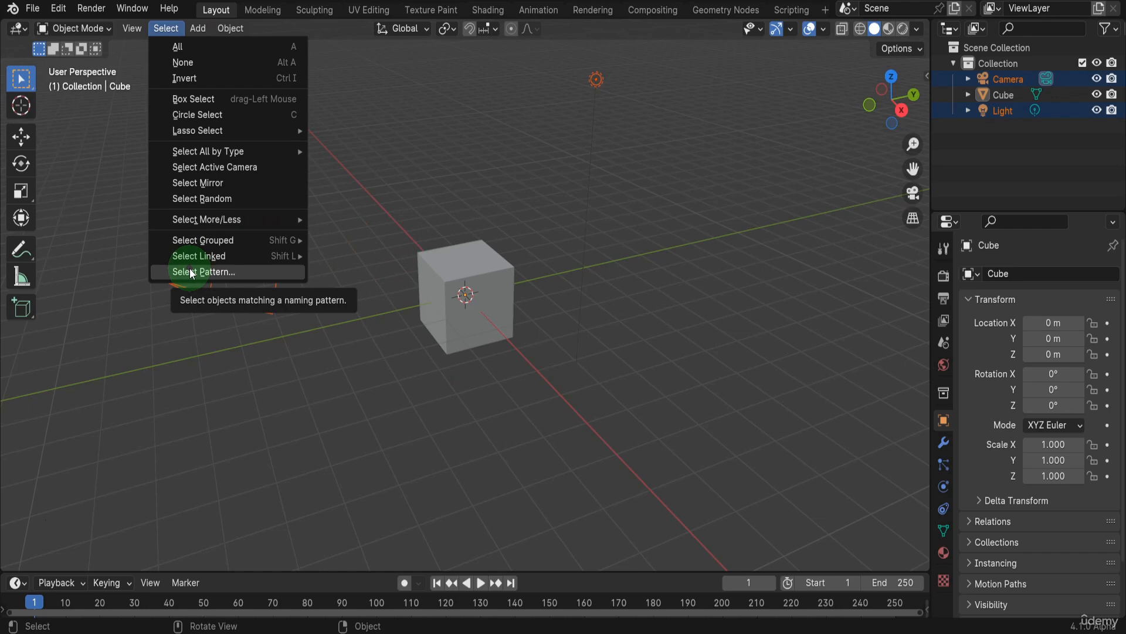
# Enter Edit Mode on the cube and select two diagonally opposite vertices of its top face
pyautogui.click(446, 265)
pyautogui.press('Tab')
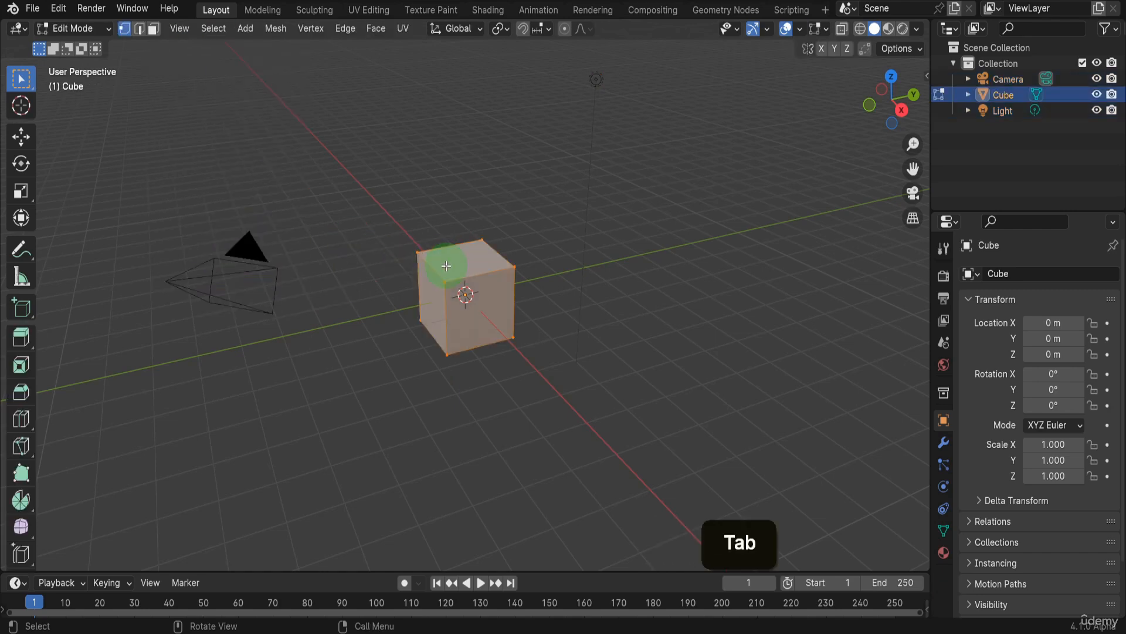
pyautogui.click(482, 240)
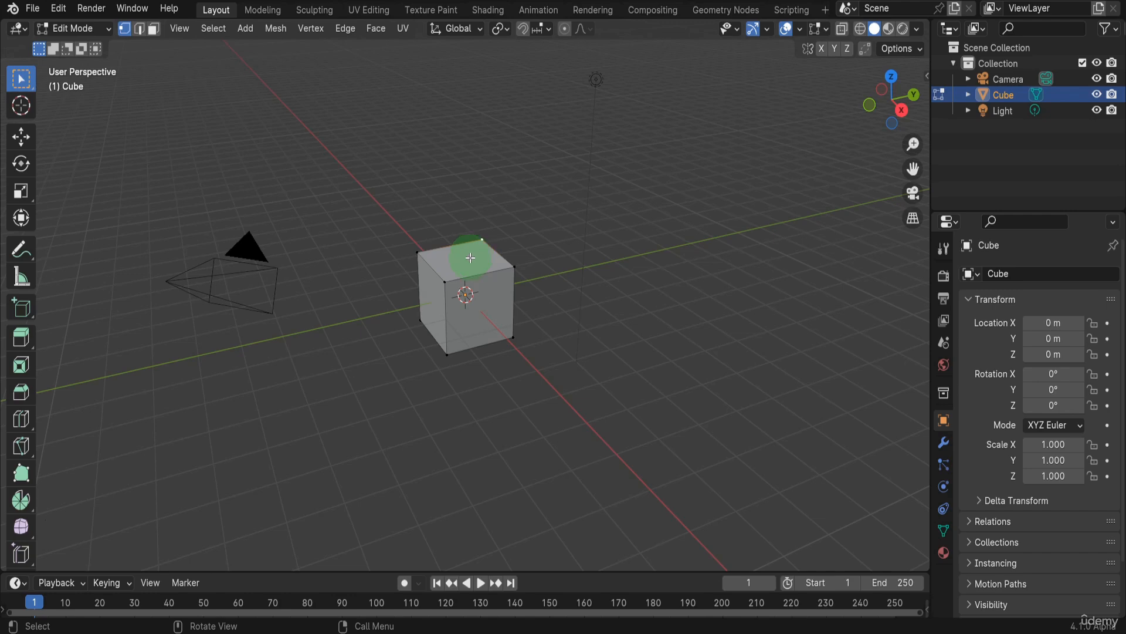
pyautogui.press('shift')
pyautogui.keyDown('shift'); pyautogui.click(446, 281); pyautogui.keyUp('shift')
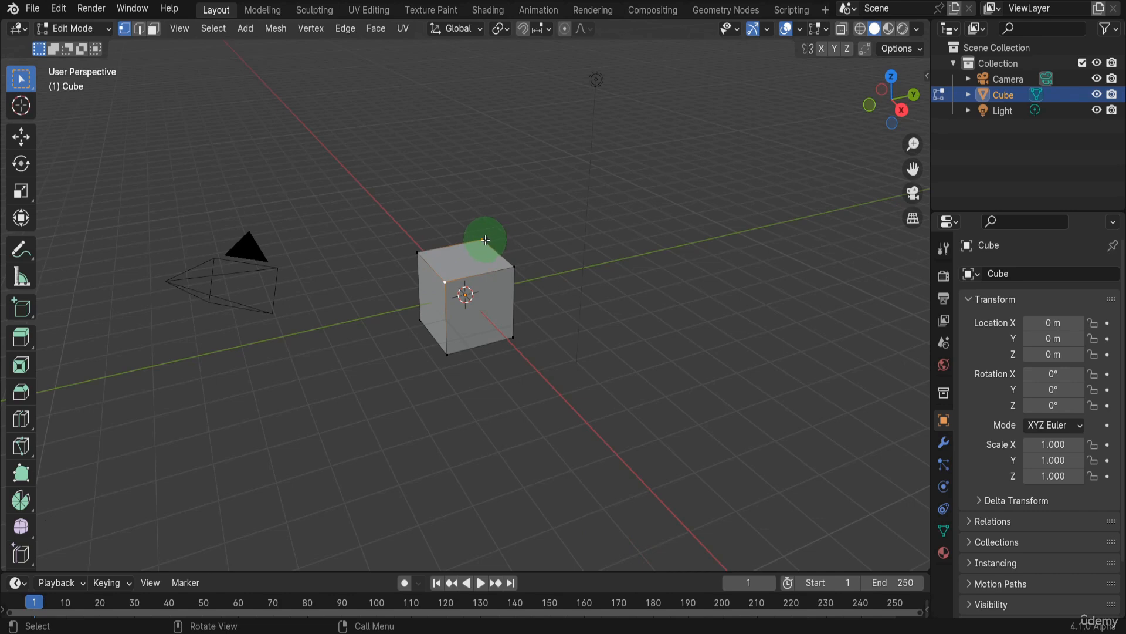
# Select the shortest vertex path from one top corner of the cube to the diagonally opposite bottom corner
pyautogui.click(420, 248)
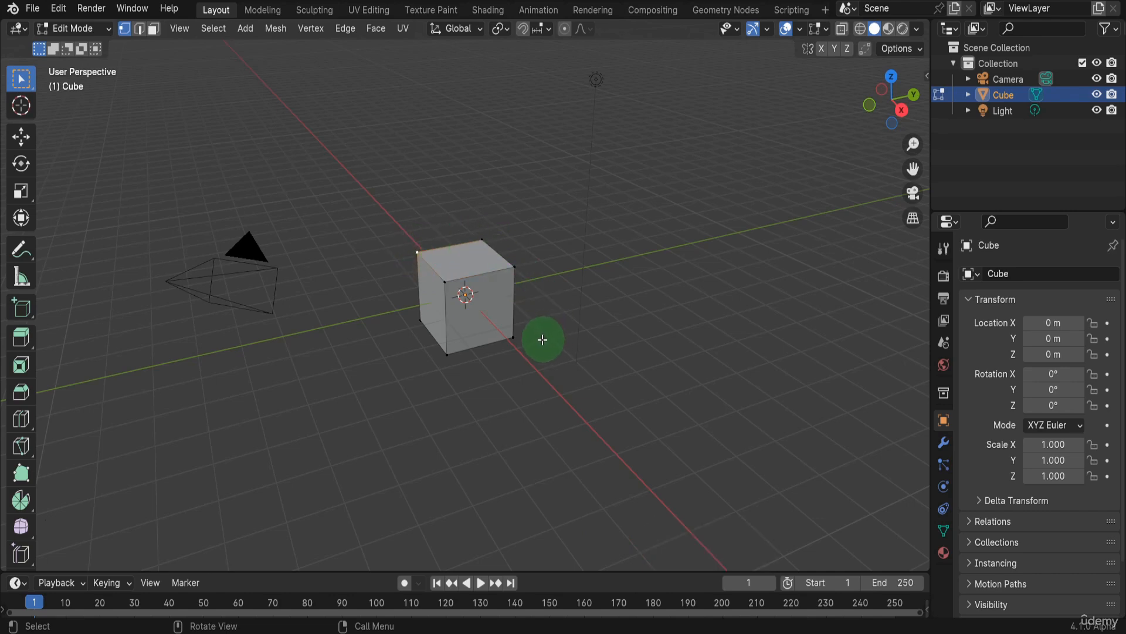
pyautogui.keyDown('ctrl'); pyautogui.click(519, 332); pyautogui.keyUp('ctrl')
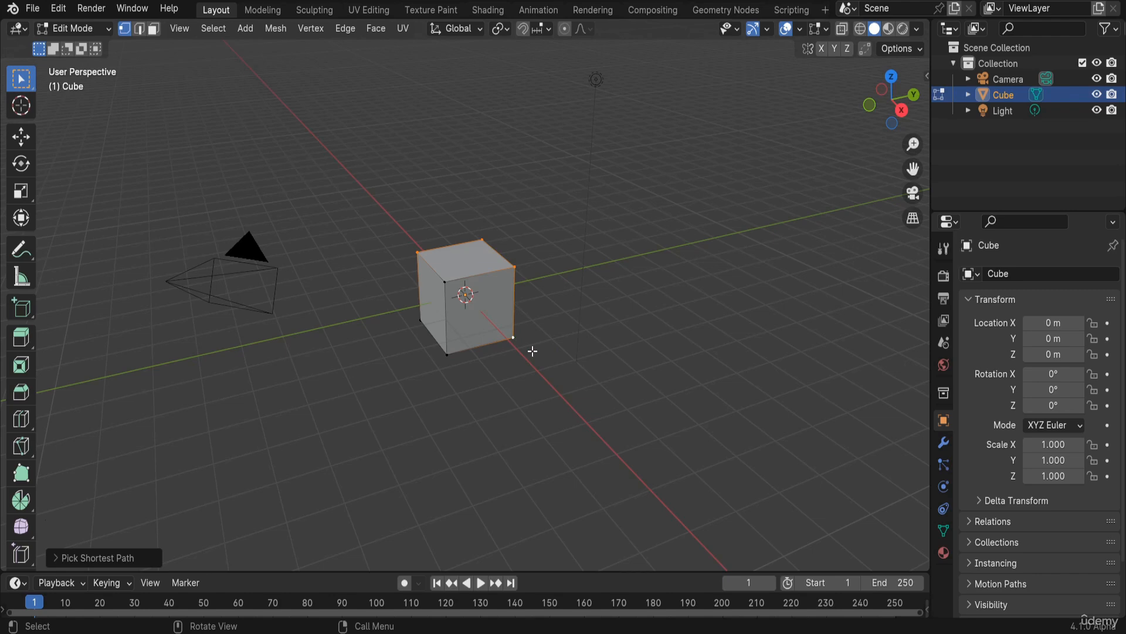
# Add one centred vertical edge loop around the cube with Loop Cut, without sliding it
pyautogui.hotkey('ctrl', 'r')
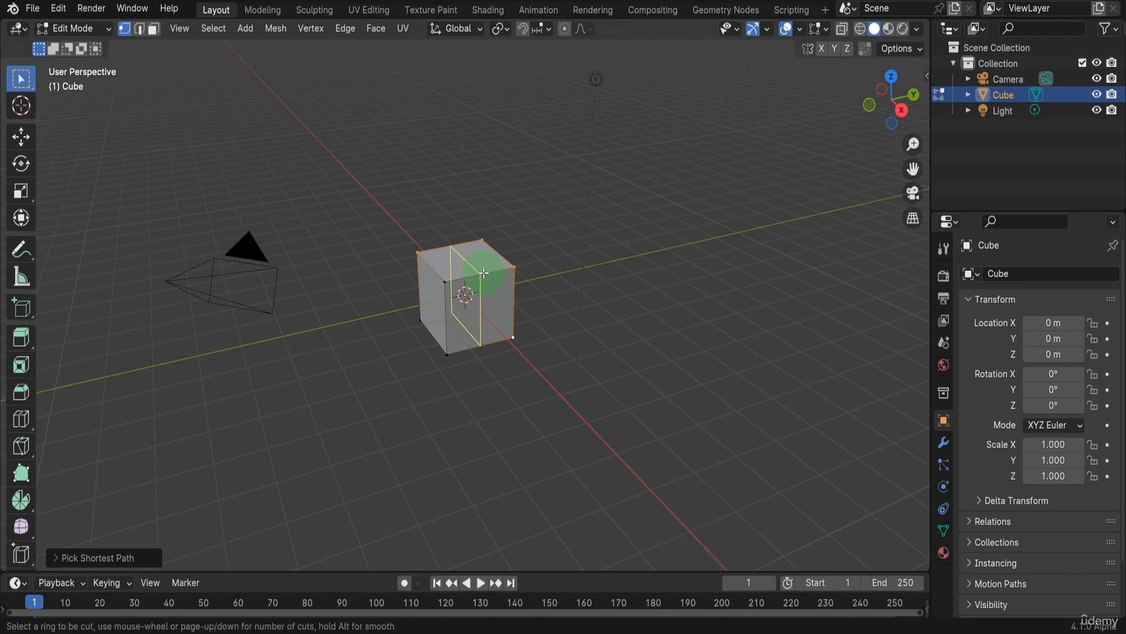
pyautogui.click(483, 273)
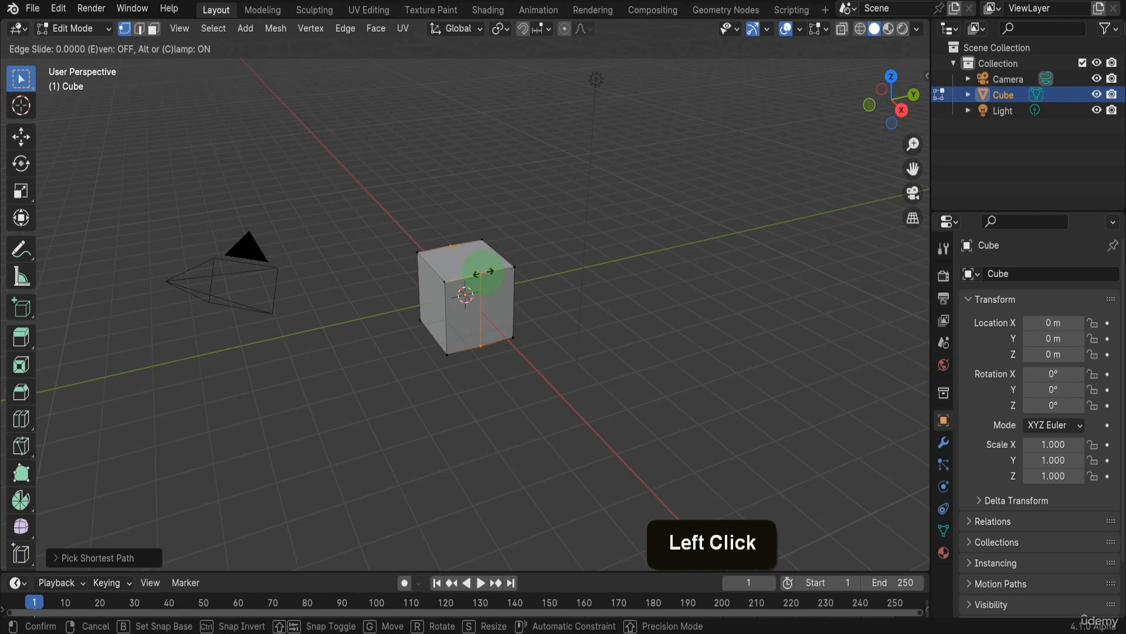
pyautogui.rightClick(484, 273)
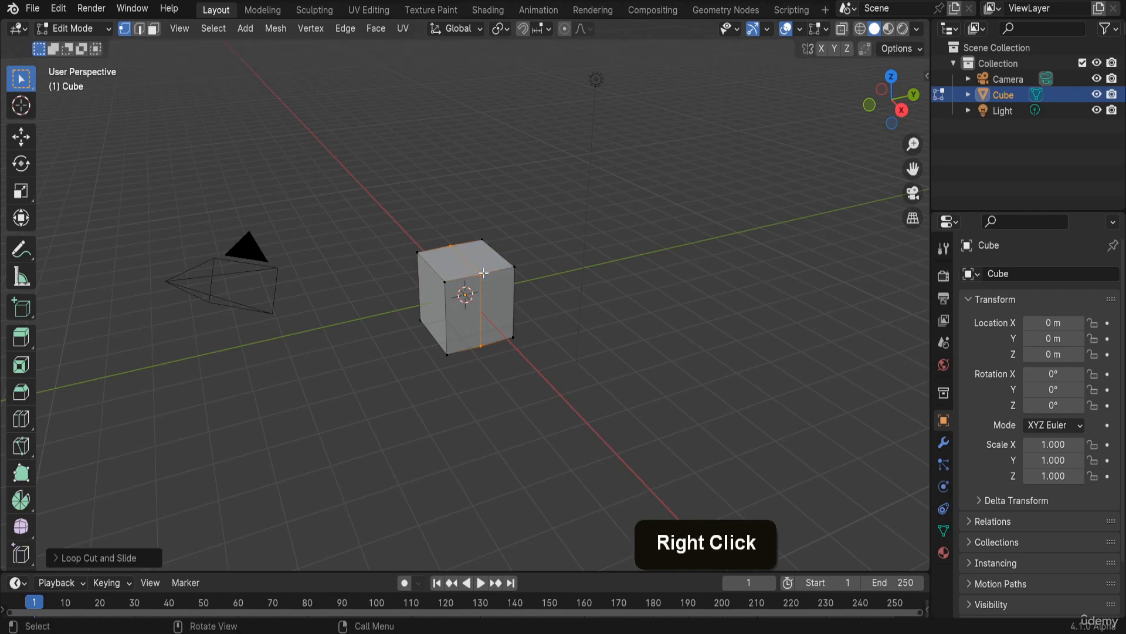
pyautogui.click(599, 278)
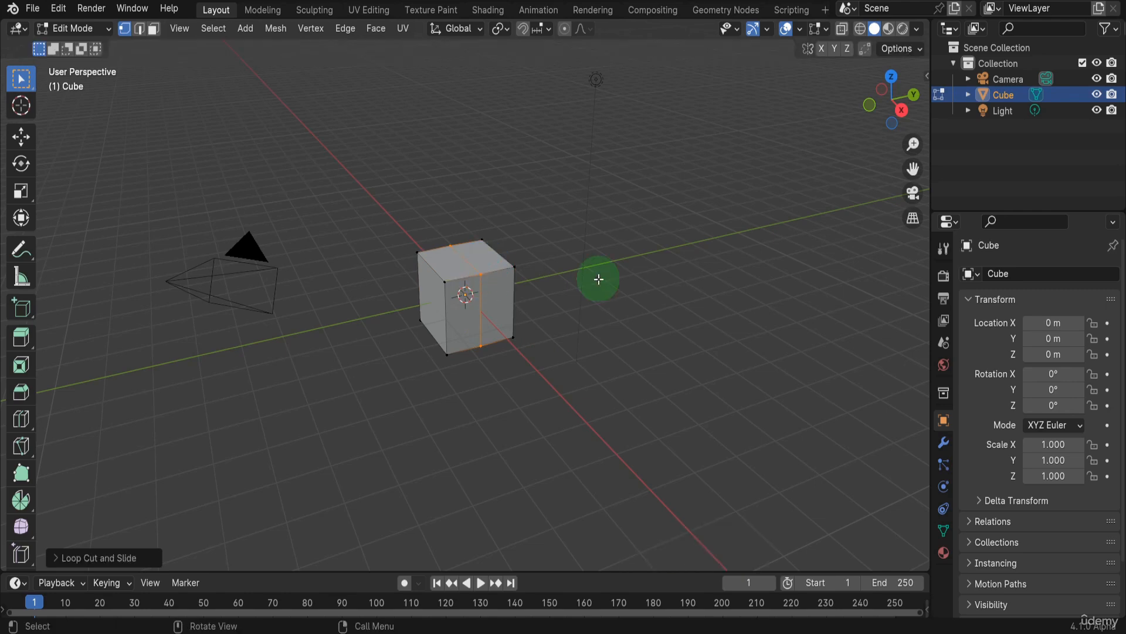
# Clear the selection, select the cube's whole new edge loop, and return to Object Mode
pyautogui.hotkey('alt', 'a')
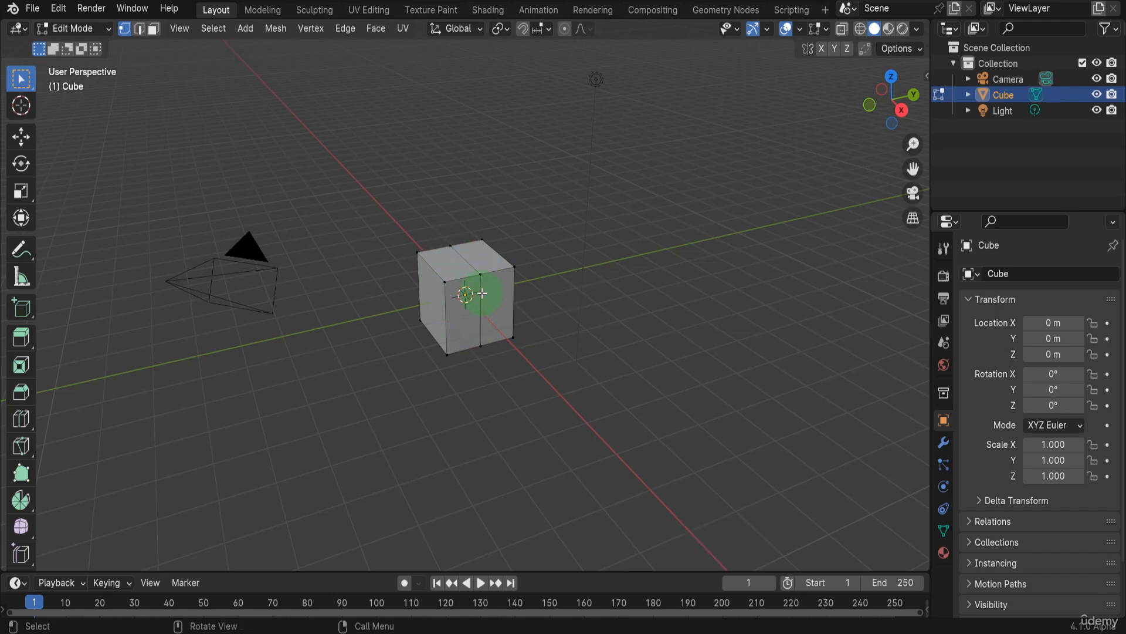
pyautogui.press('alt')
pyautogui.press('alt')
pyautogui.press('alt')
pyautogui.keyDown('alt'); pyautogui.click(478, 276); pyautogui.keyUp('alt')
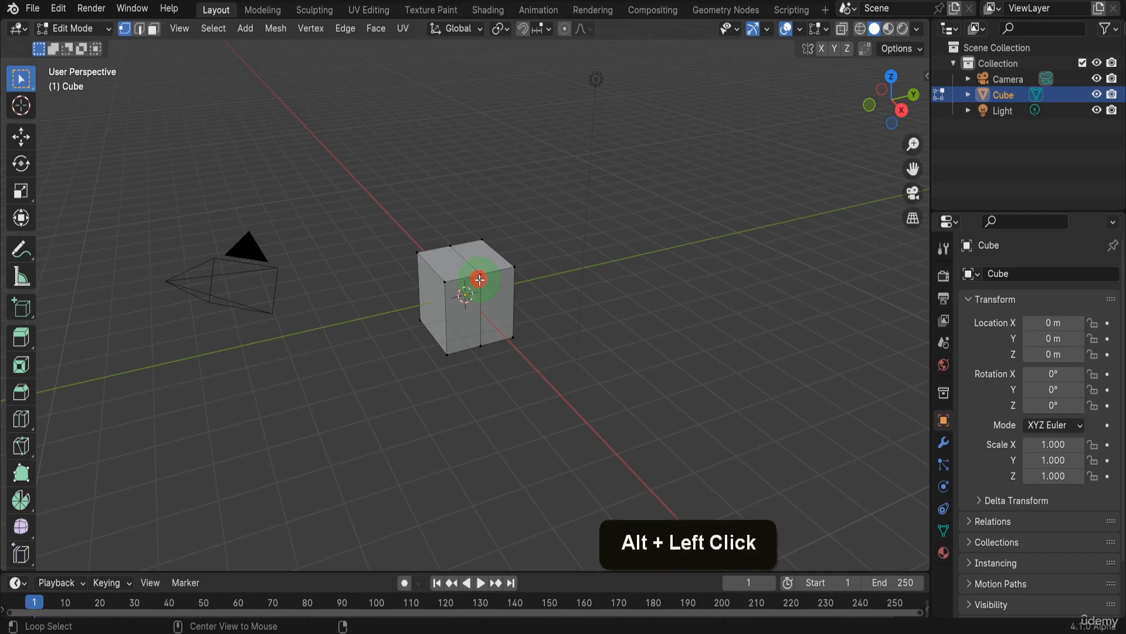
pyautogui.moveTo(470, 278); pyautogui.dragTo(434, 297, button='middle')
pyautogui.middleClick(499, 297)
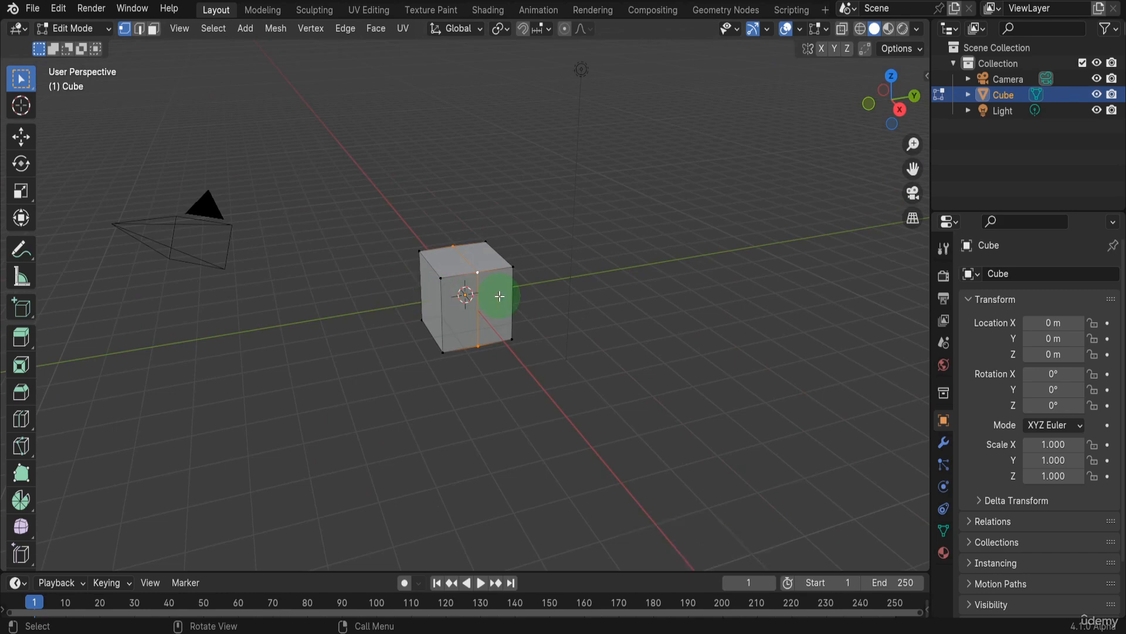
pyautogui.press('Tab')
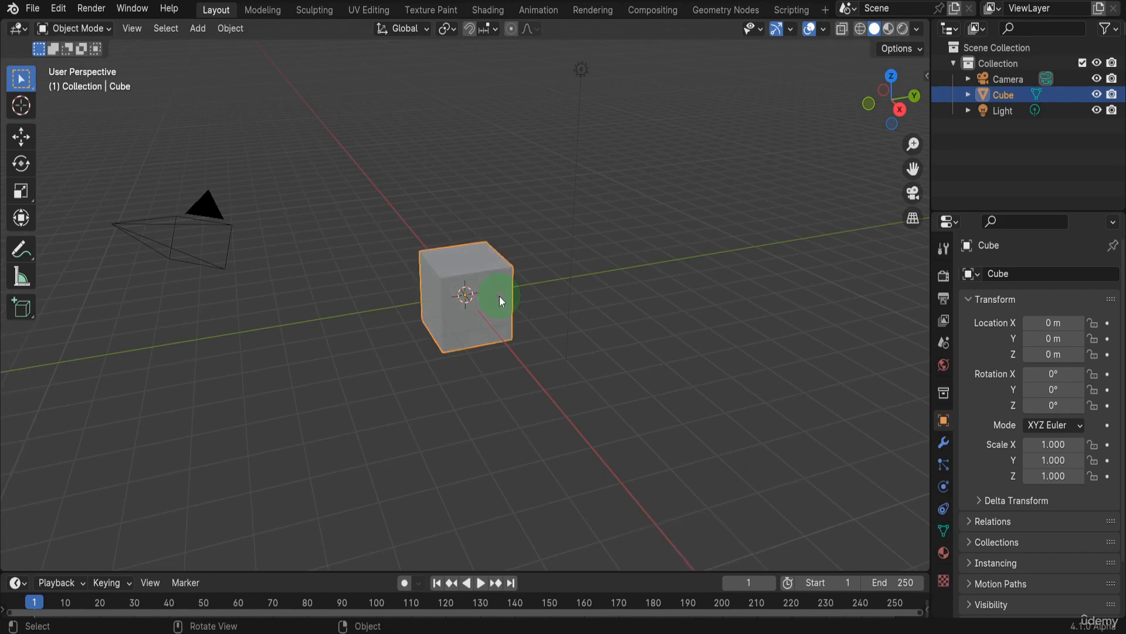
# Add a UV sphere and move it clear of the cube to about X 1.18 m, Y 4.18 m, Z 0.58 m
pyautogui.click(198, 30)
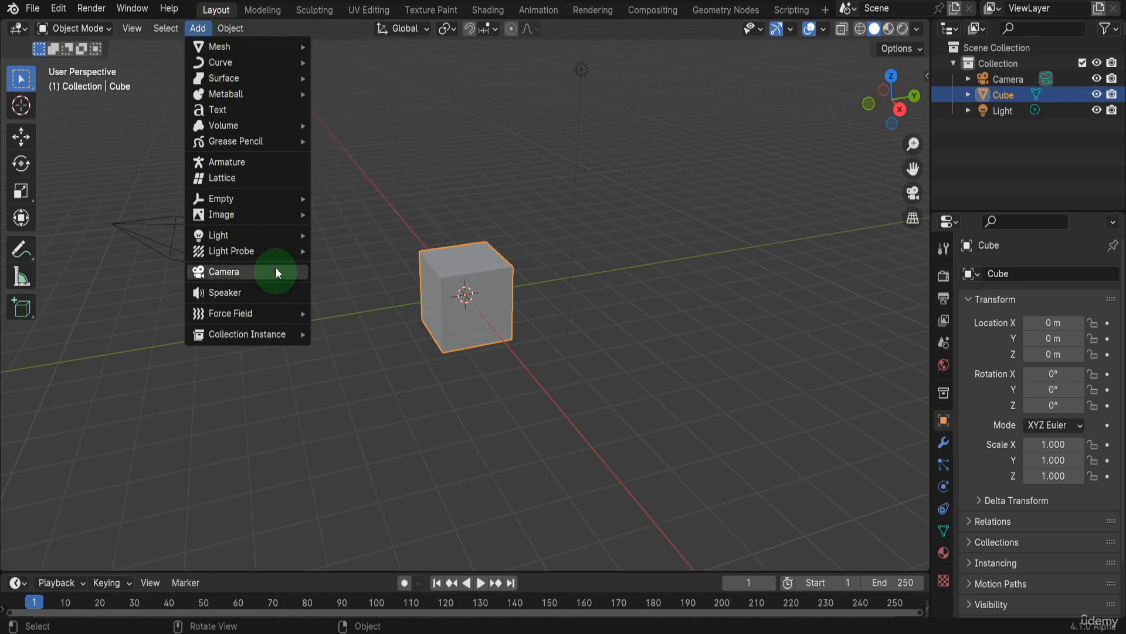
pyautogui.moveTo(220, 47)
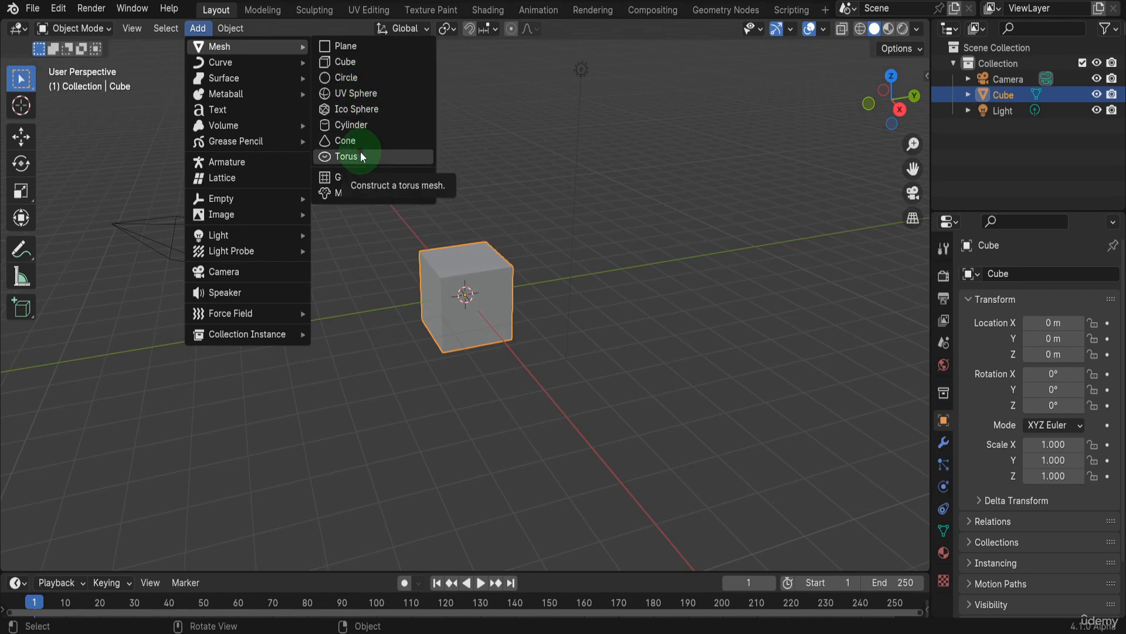
pyautogui.click(360, 93)
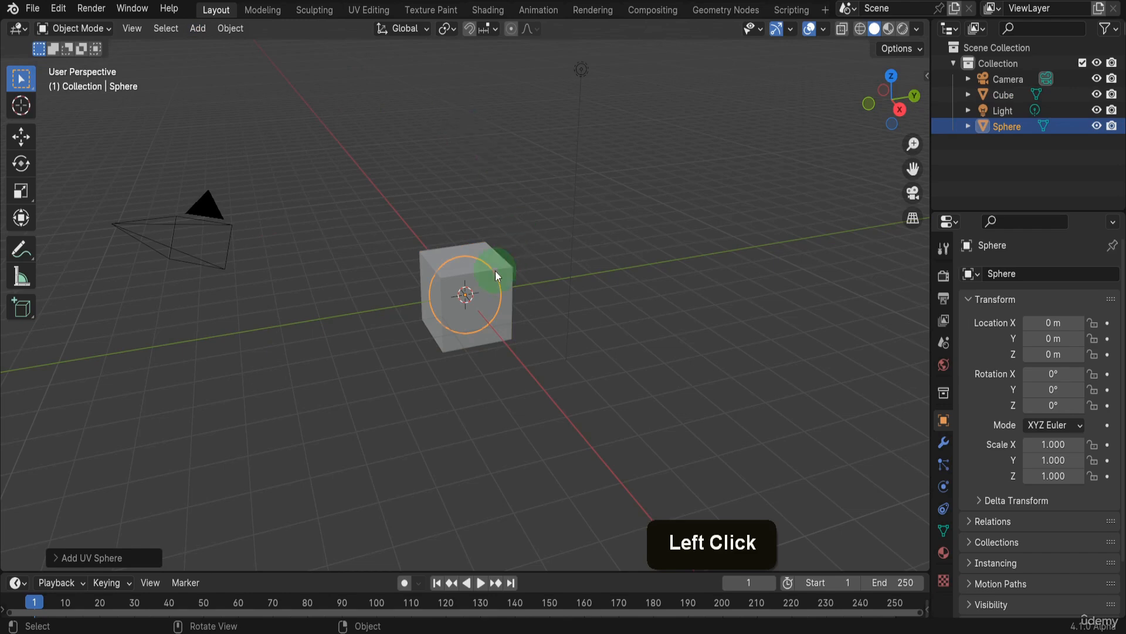
pyautogui.press('g')
pyautogui.click(655, 253)
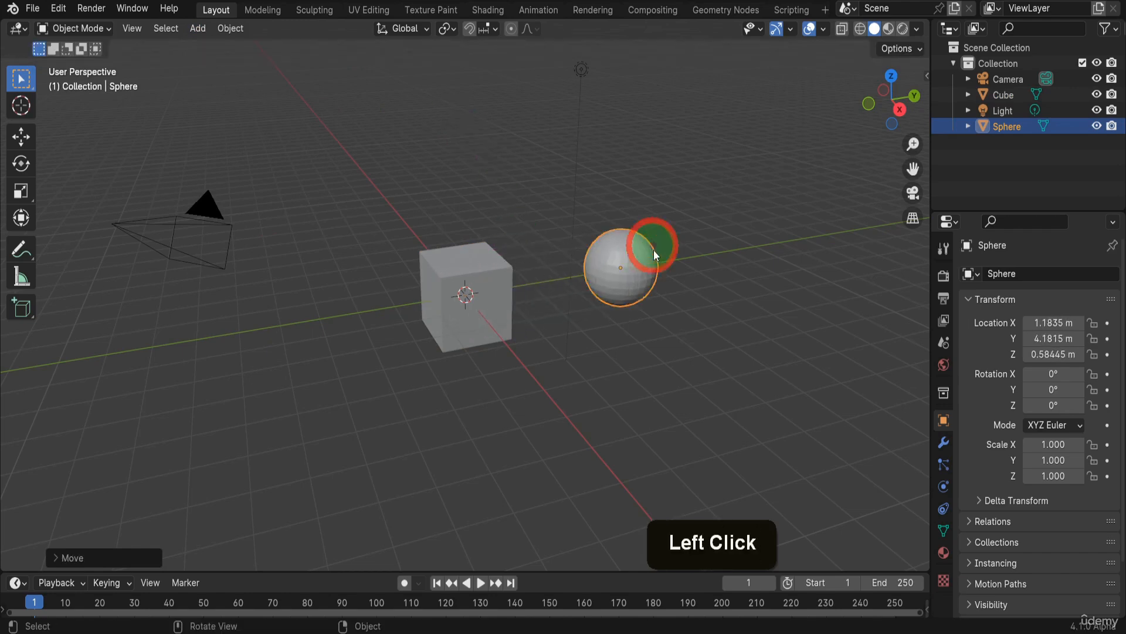
# Move the cube to the opposite side of the origin from the sphere, and select the sphere
pyautogui.click(485, 277)
pyautogui.press('g')
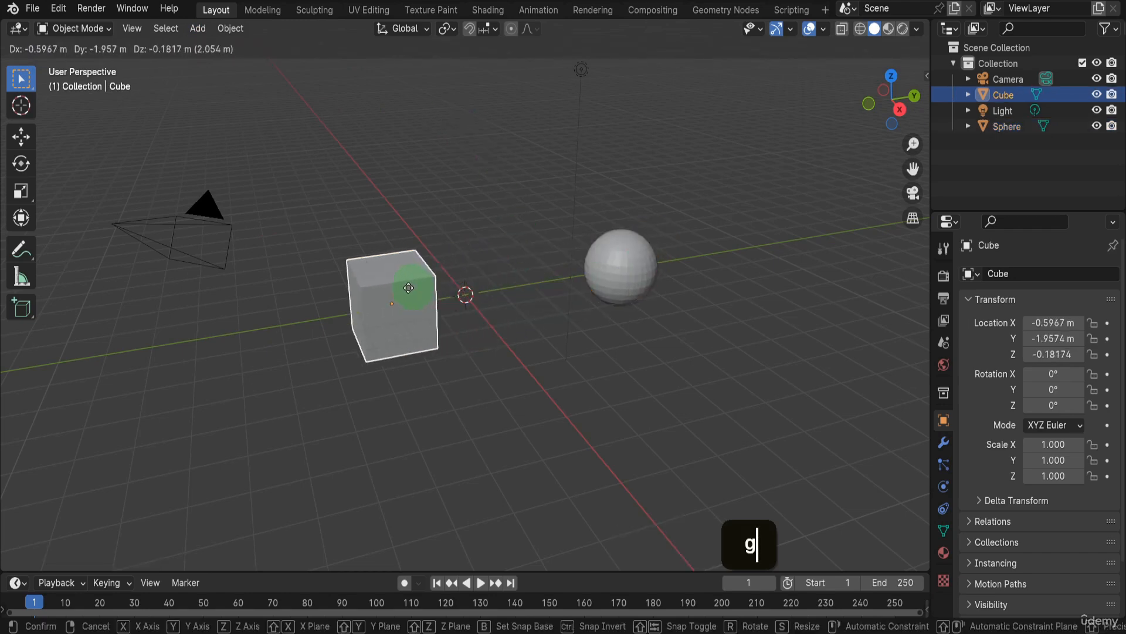
pyautogui.click(345, 297)
pyautogui.moveTo(458, 284); pyautogui.dragTo(536, 252, button='middle')
pyautogui.click(555, 240)
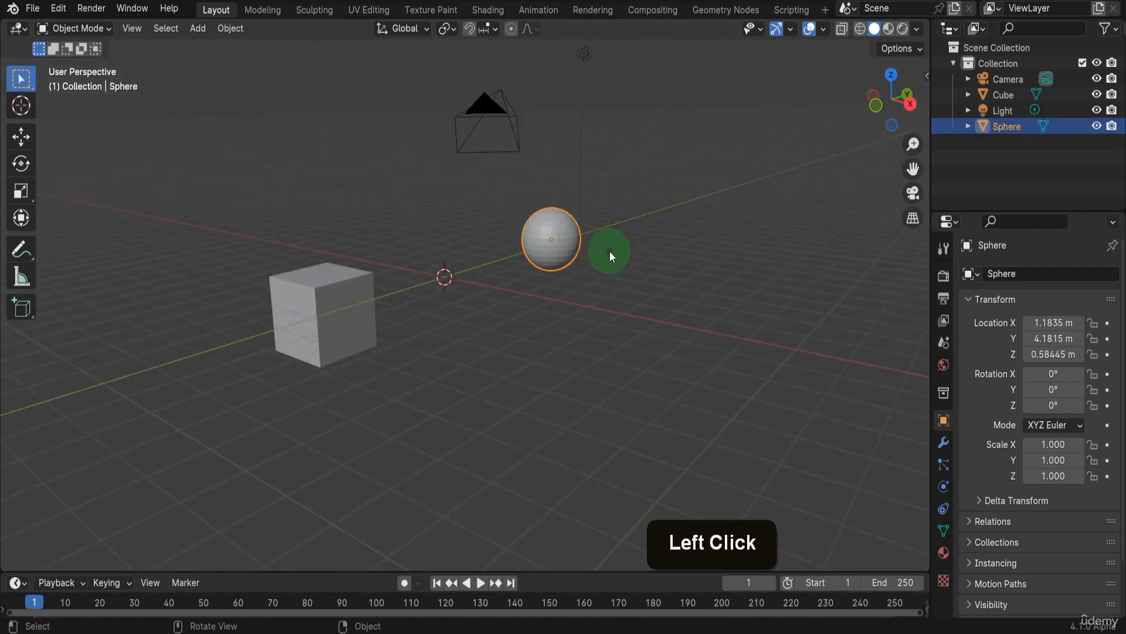
# Examine the object types available to add and the first group of object operations, including Transform, Clear and Apply
pyautogui.click(200, 33)
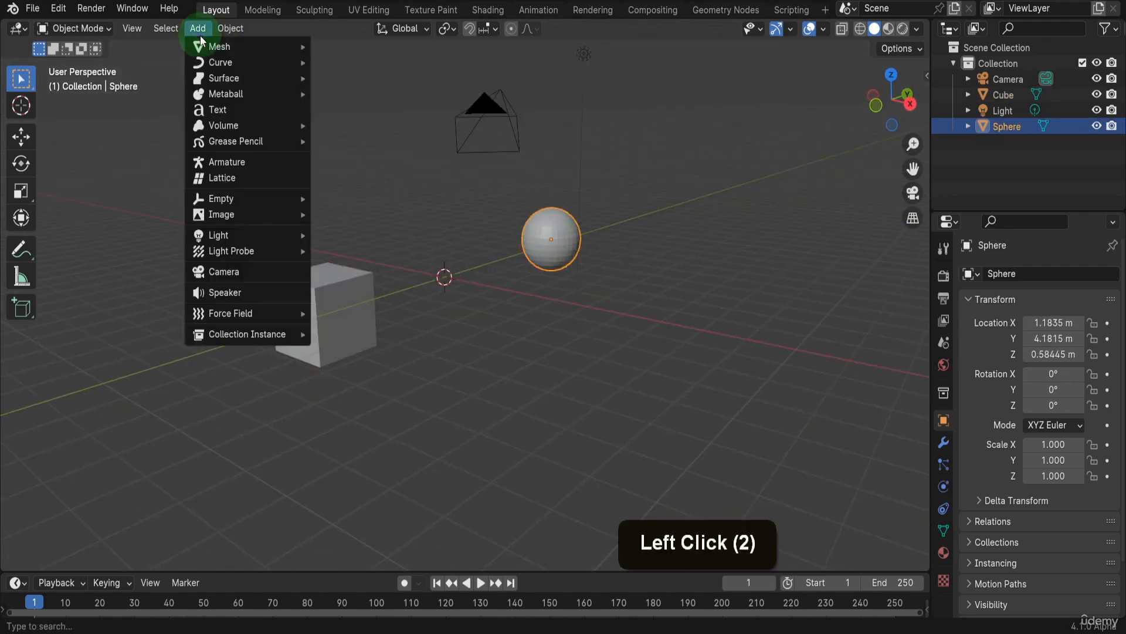
pyautogui.moveTo(238, 63)
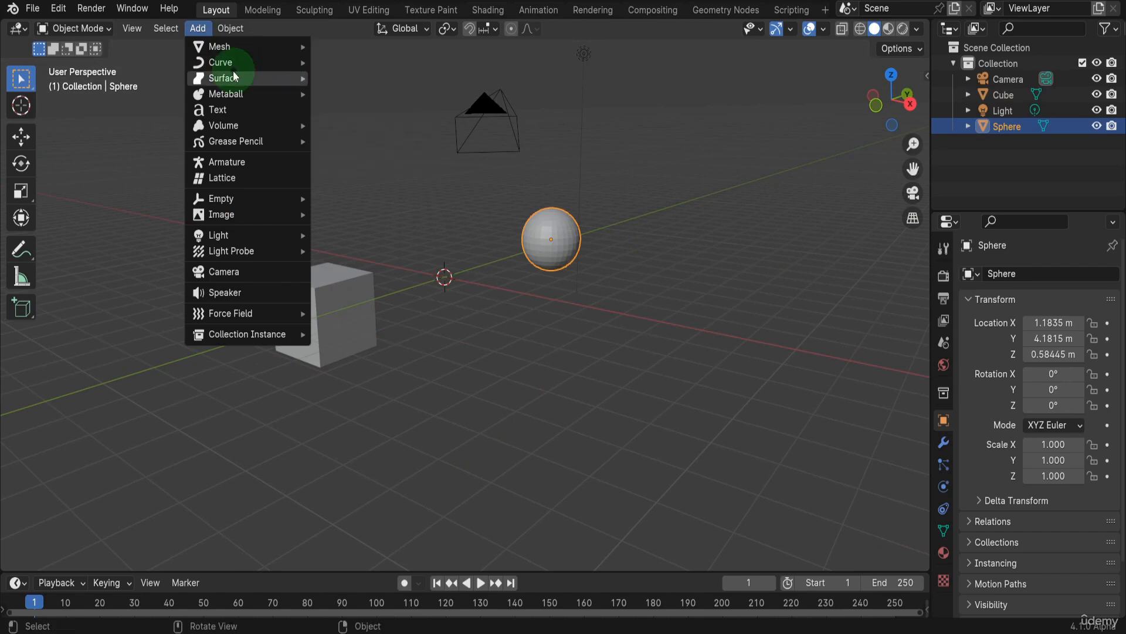
pyautogui.moveTo(223, 82)
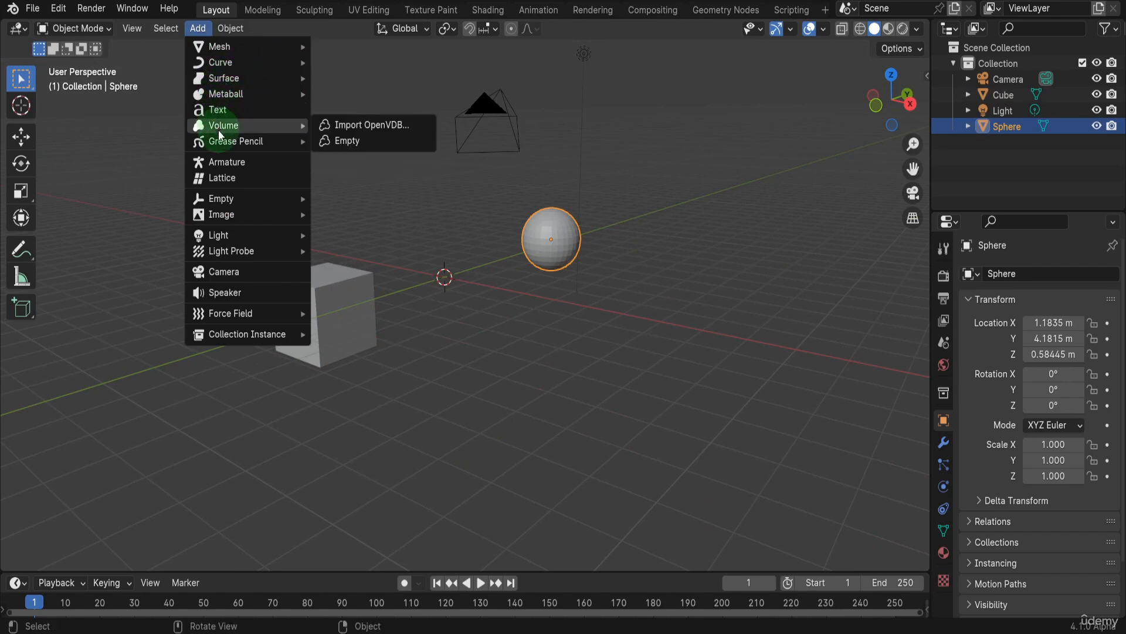
pyautogui.moveTo(221, 141)
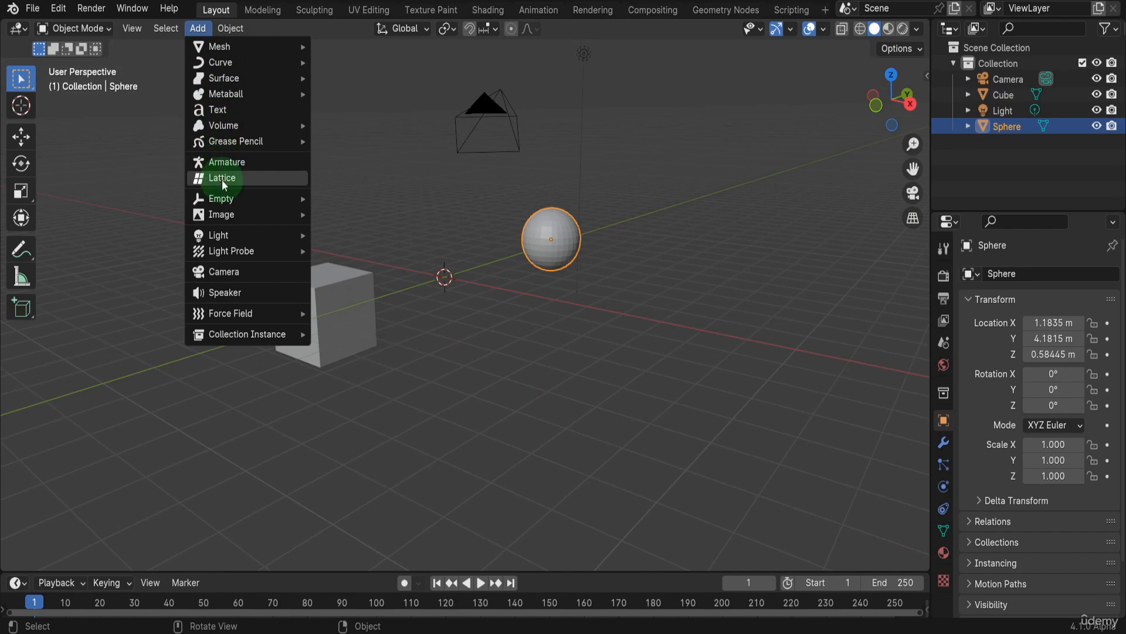
pyautogui.moveTo(229, 199)
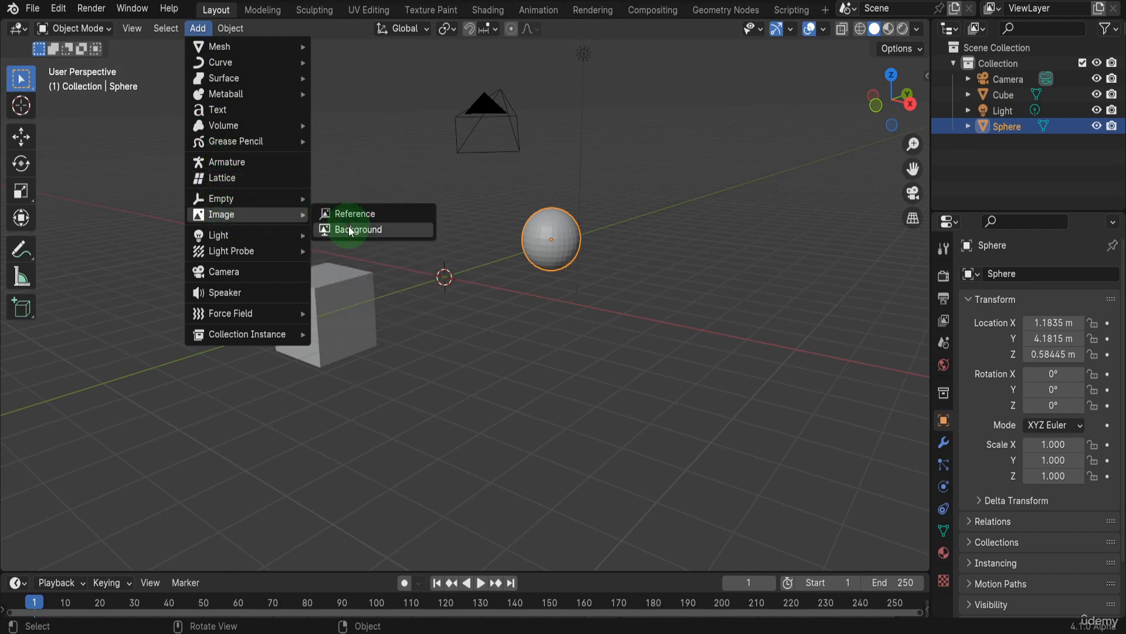
pyautogui.moveTo(270, 237)
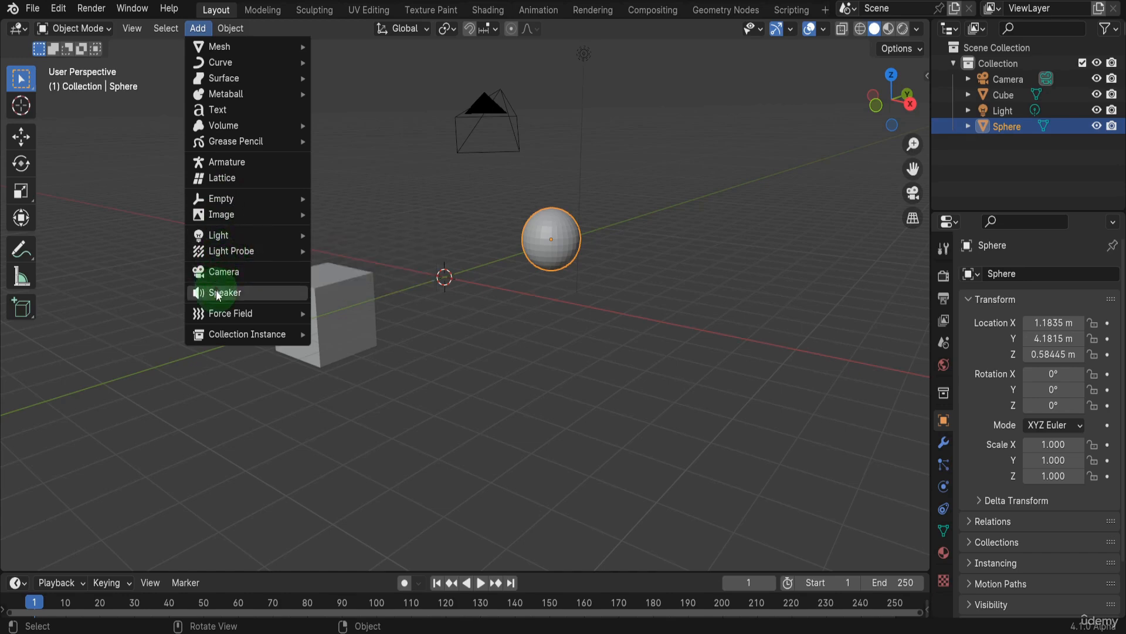
pyautogui.moveTo(229, 313)
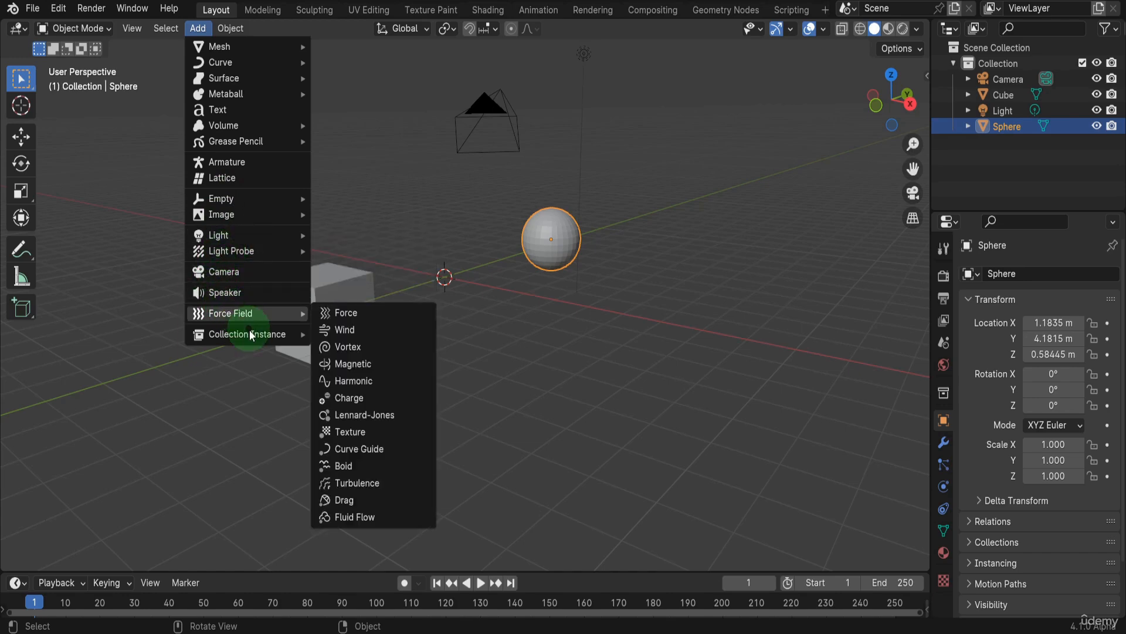
pyautogui.moveTo(240, 339)
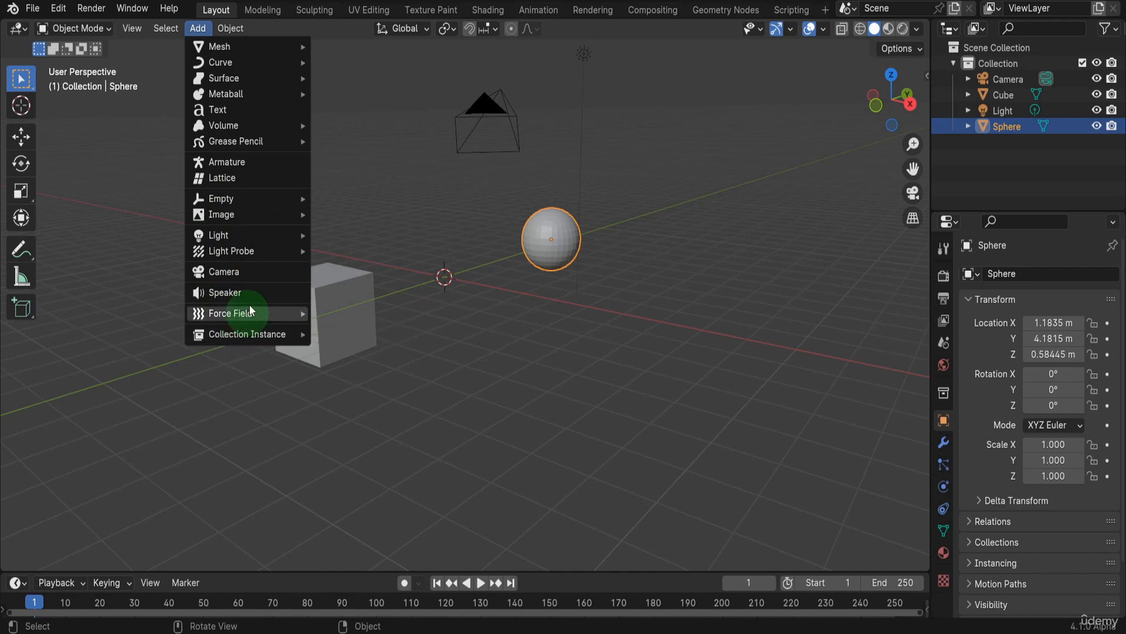
pyautogui.click(224, 29)
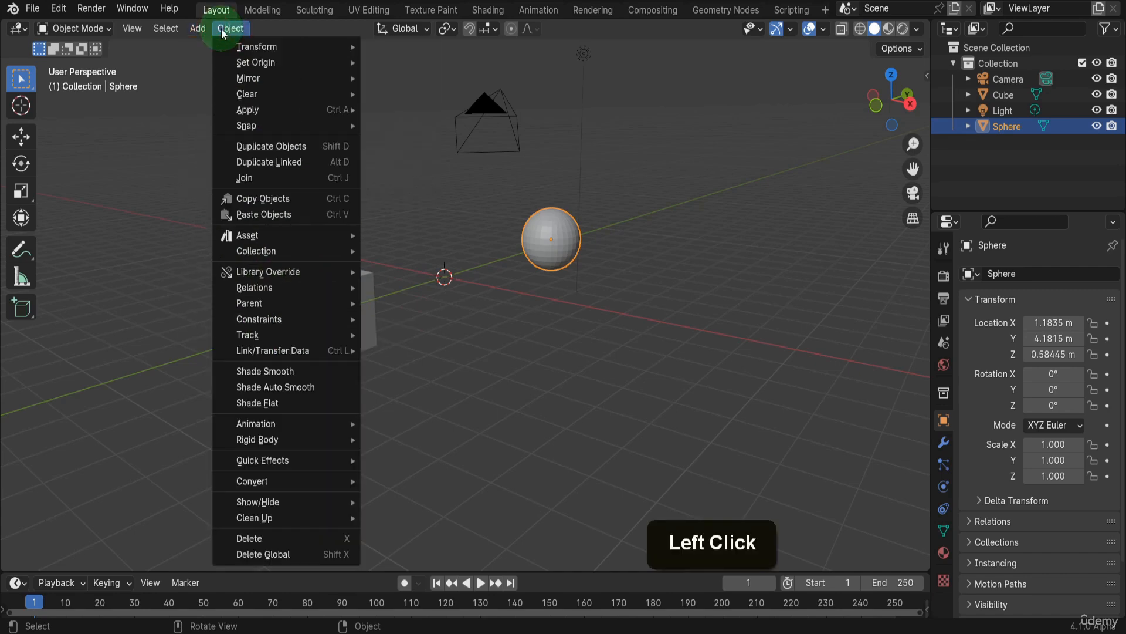
pyautogui.moveTo(298, 46)
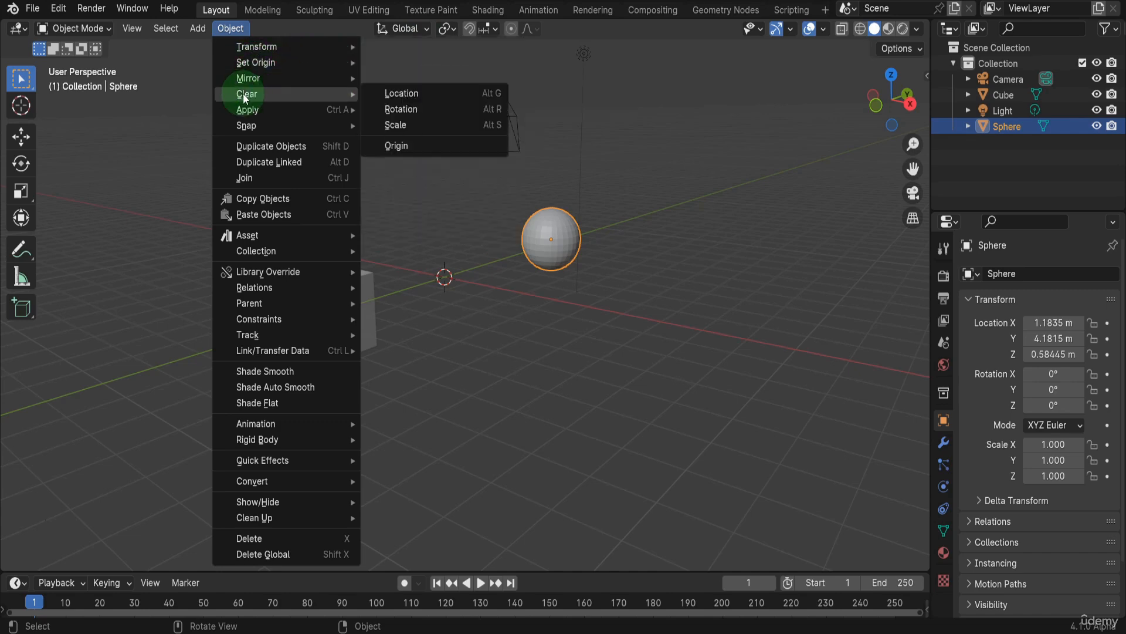
pyautogui.moveTo(246, 113)
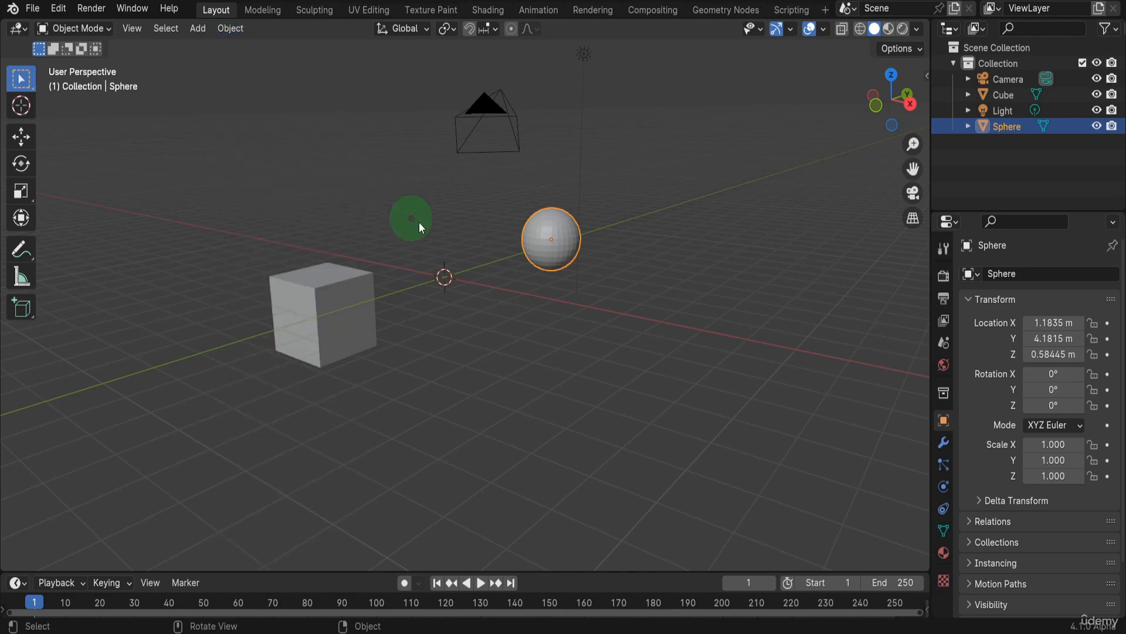
# Duplicate the cube and place the copy behind it at about X -3.58 m, Y -5.32 m, Z 1.01 m
pyautogui.click(343, 281)
pyautogui.hotkey('shift', 'd')
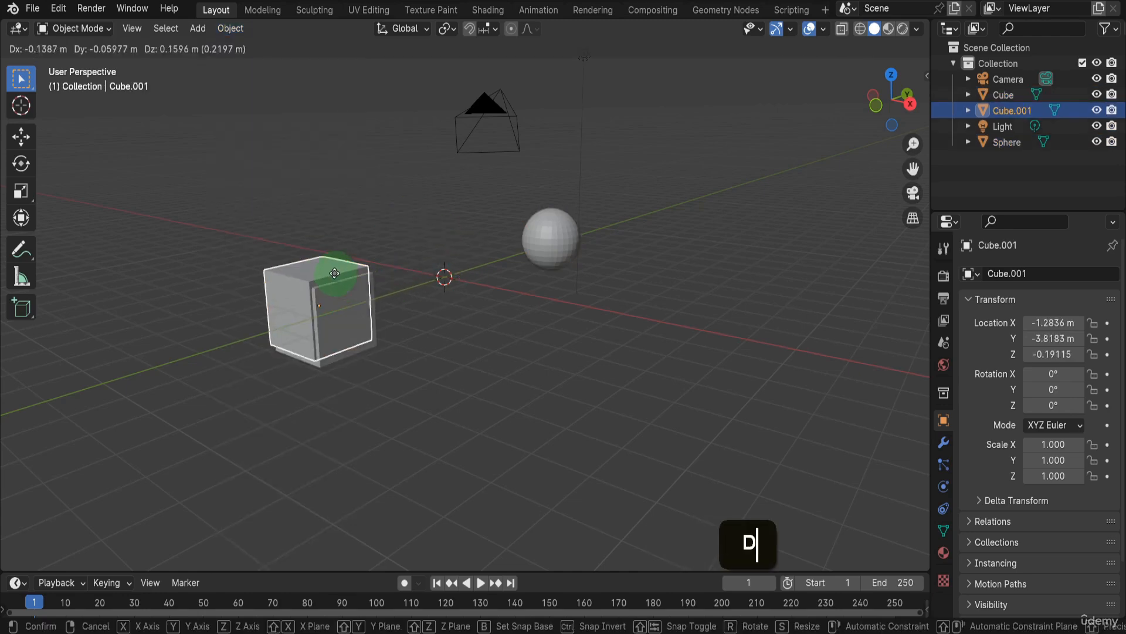
pyautogui.click(239, 232)
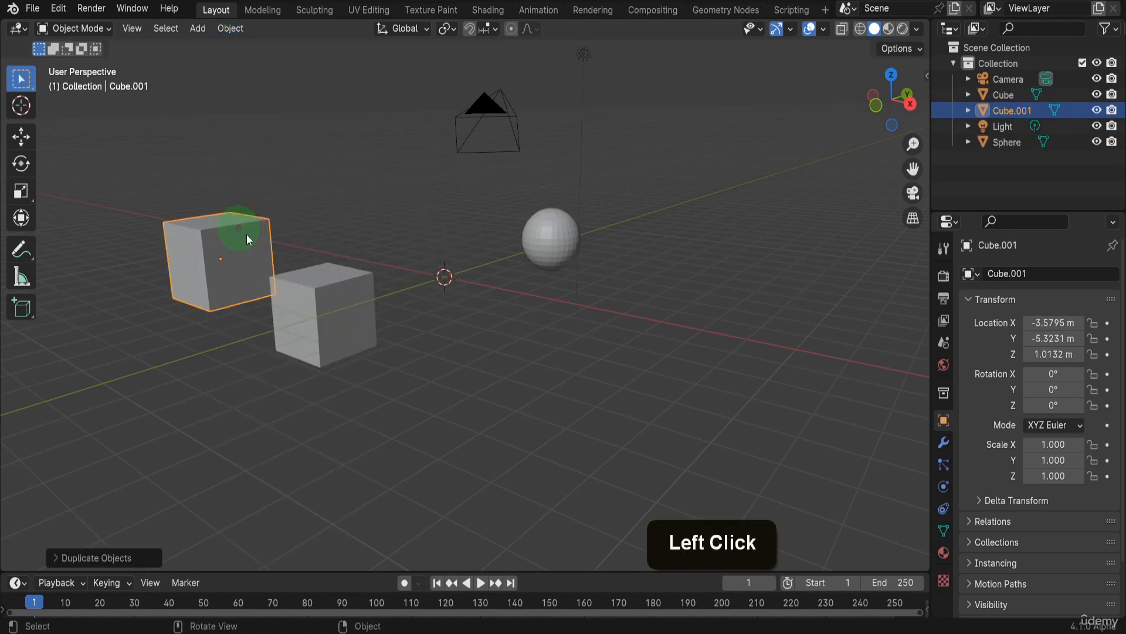
# Select the duplicate and the original cube, with the original active, and join them into one object
pyautogui.click(318, 293)
pyautogui.click(242, 252)
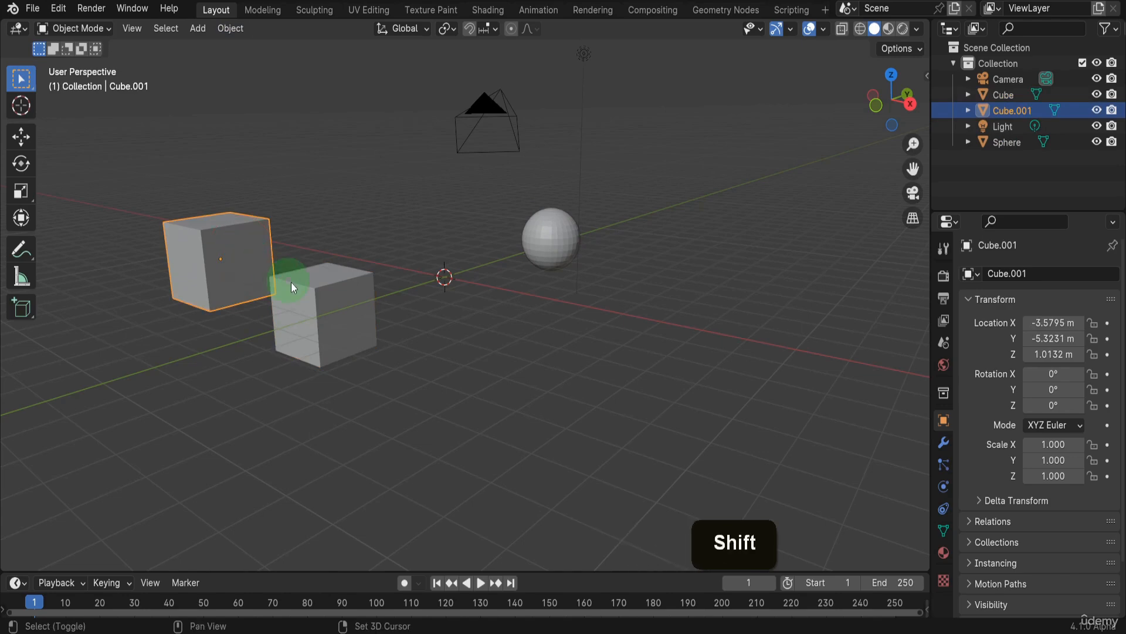
pyautogui.keyDown('shift'); pyautogui.click(310, 287); pyautogui.keyUp('shift')
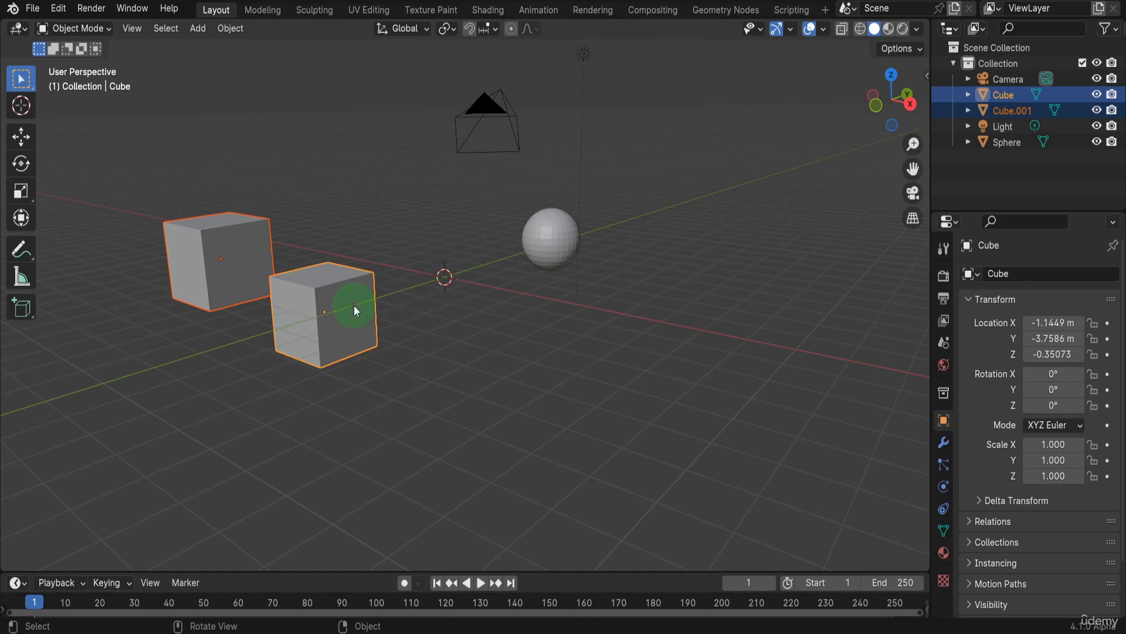
pyautogui.hotkey('ctrl', 'j')
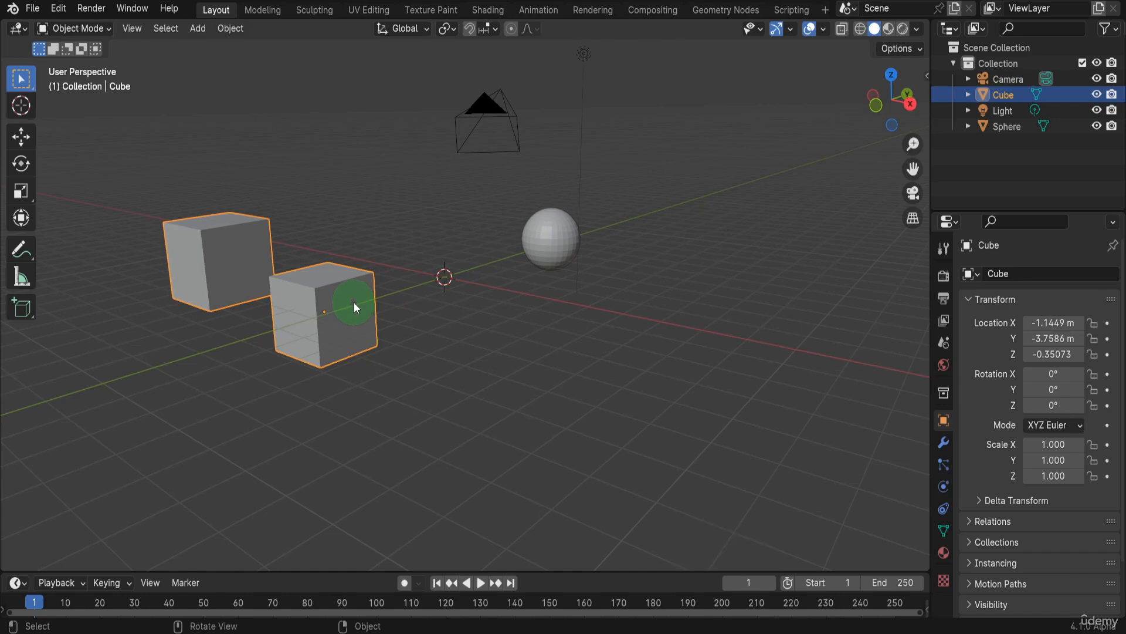
# Show the joined cubes' transform values and copy the X scale value into X location, setting it to 1 m
pyautogui.click(230, 28)
pyautogui.press('n')
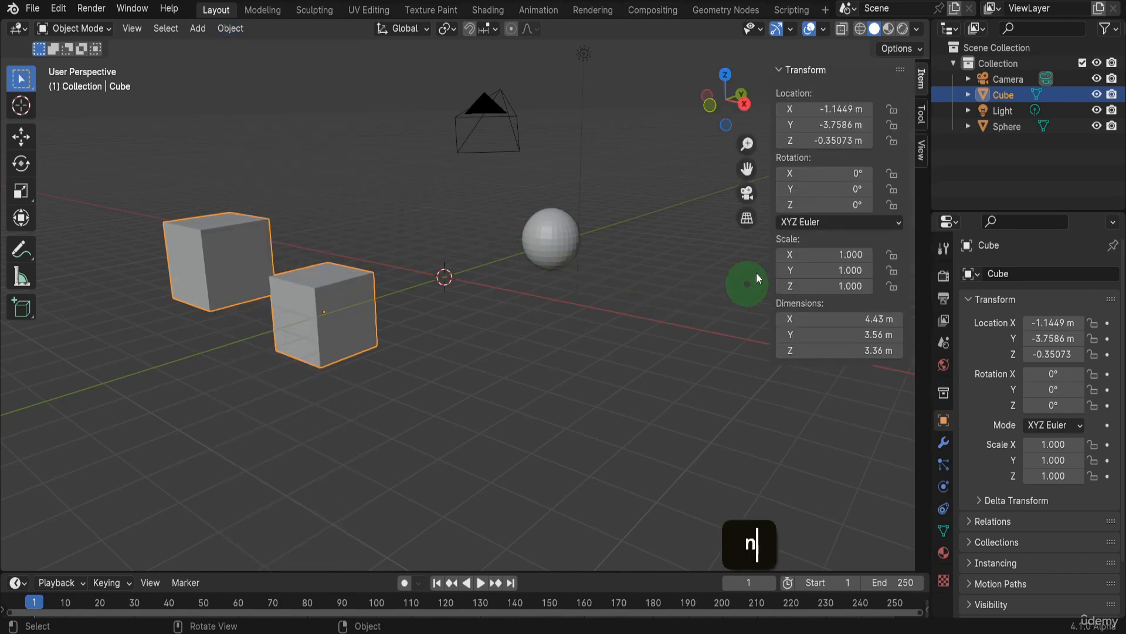
pyautogui.click(923, 81)
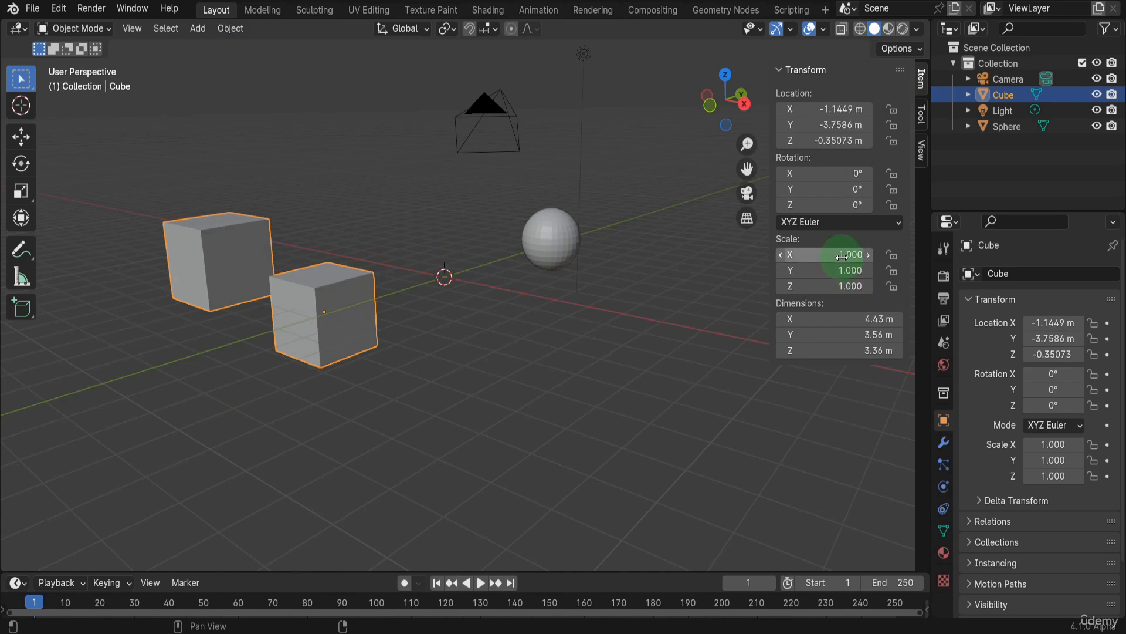
pyautogui.hotkey('ctrl', 'c')
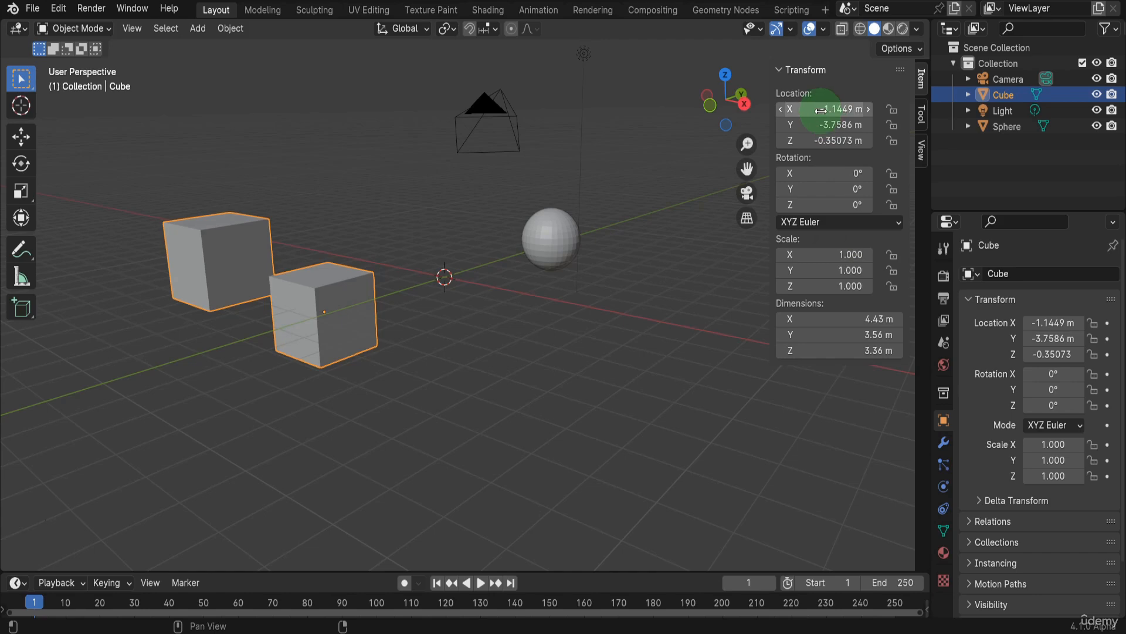
pyautogui.hotkey('ctrl', 'v')
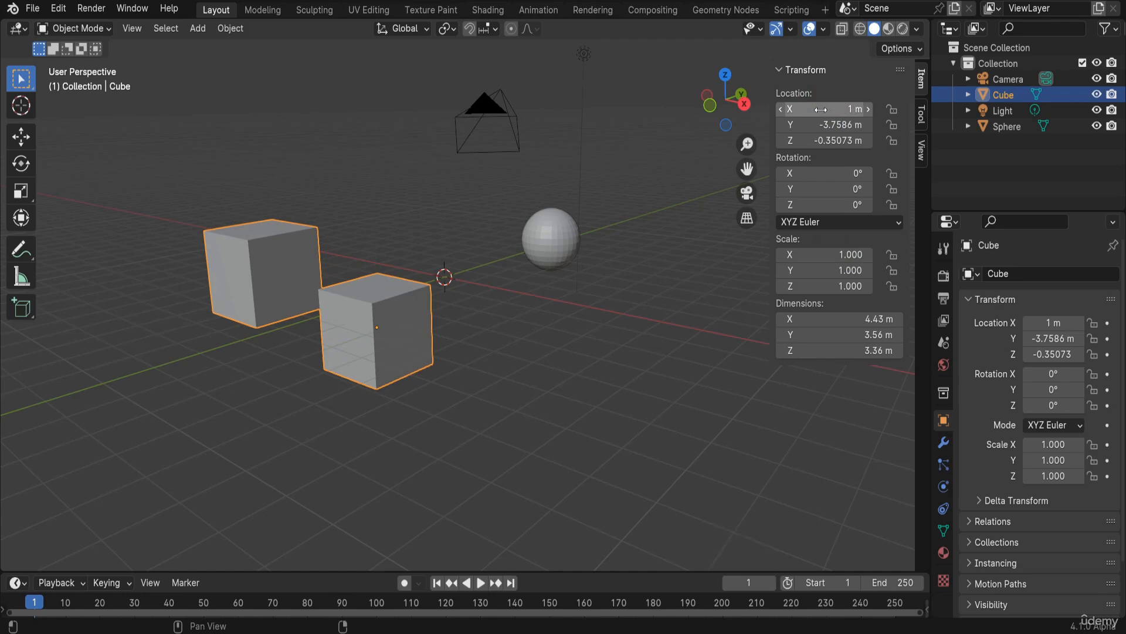
pyautogui.click(244, 33)
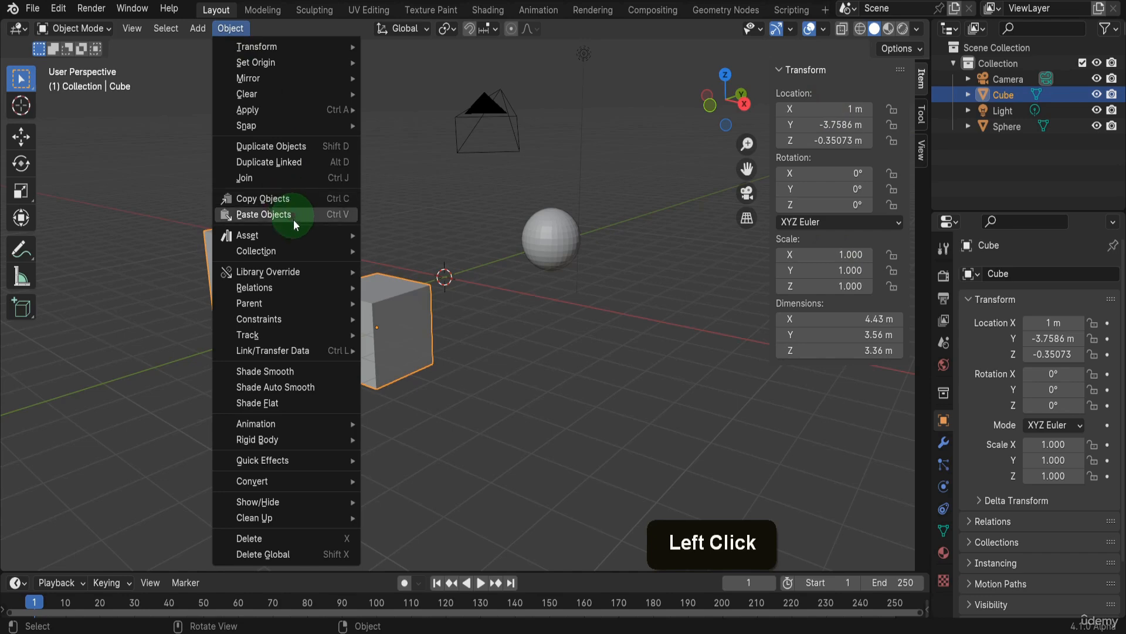
pyautogui.moveTo(244, 235)
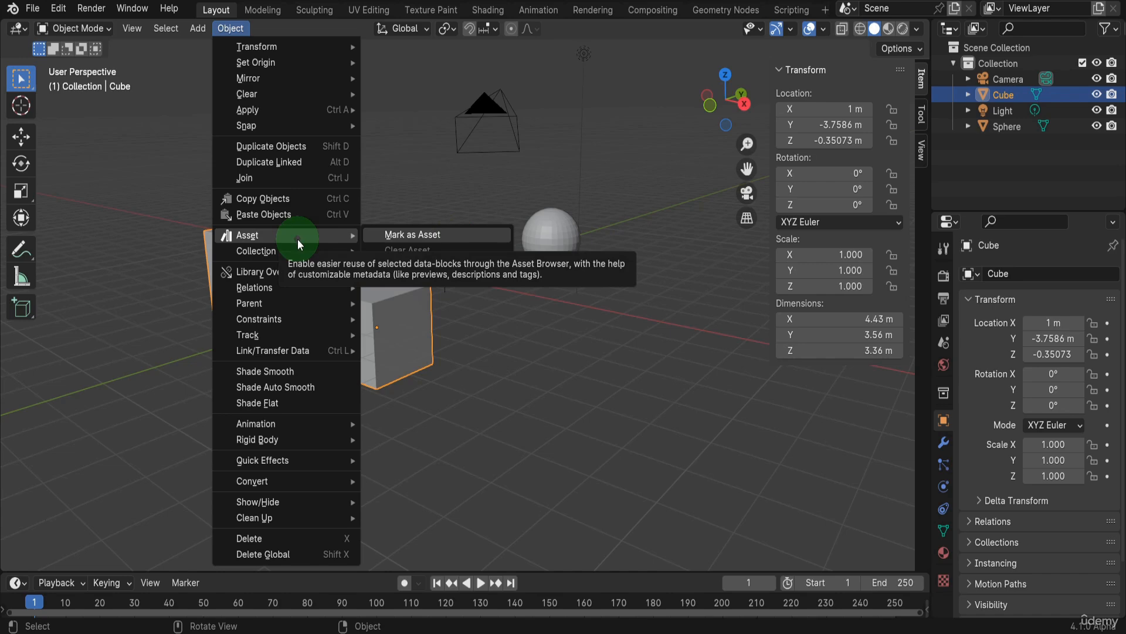
pyautogui.moveTo(269, 250)
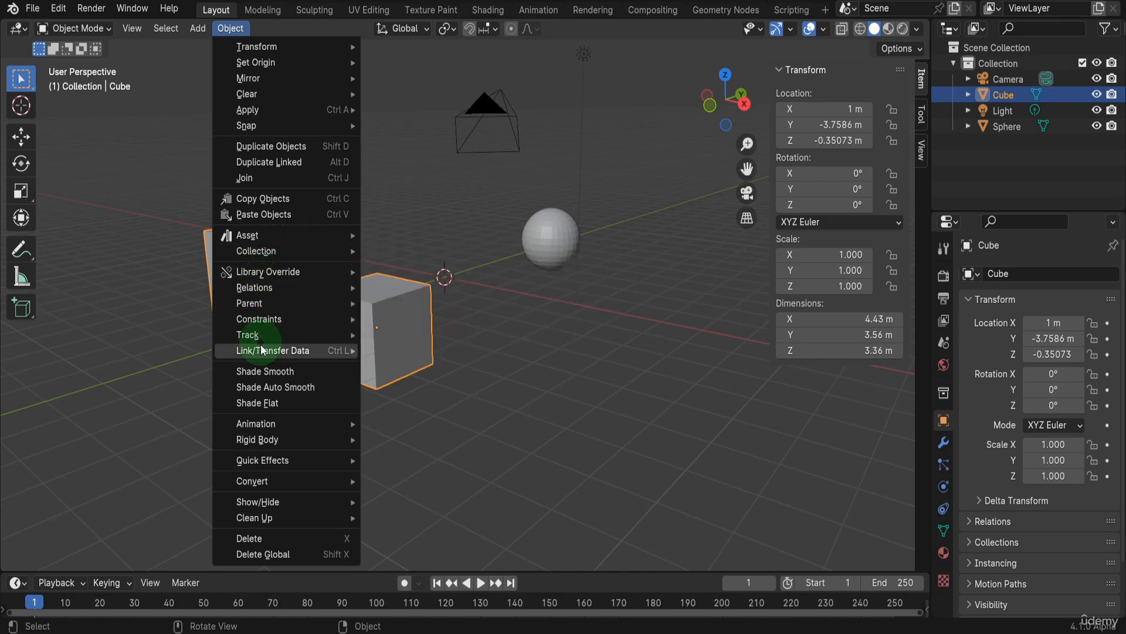
pyautogui.moveTo(264, 480)
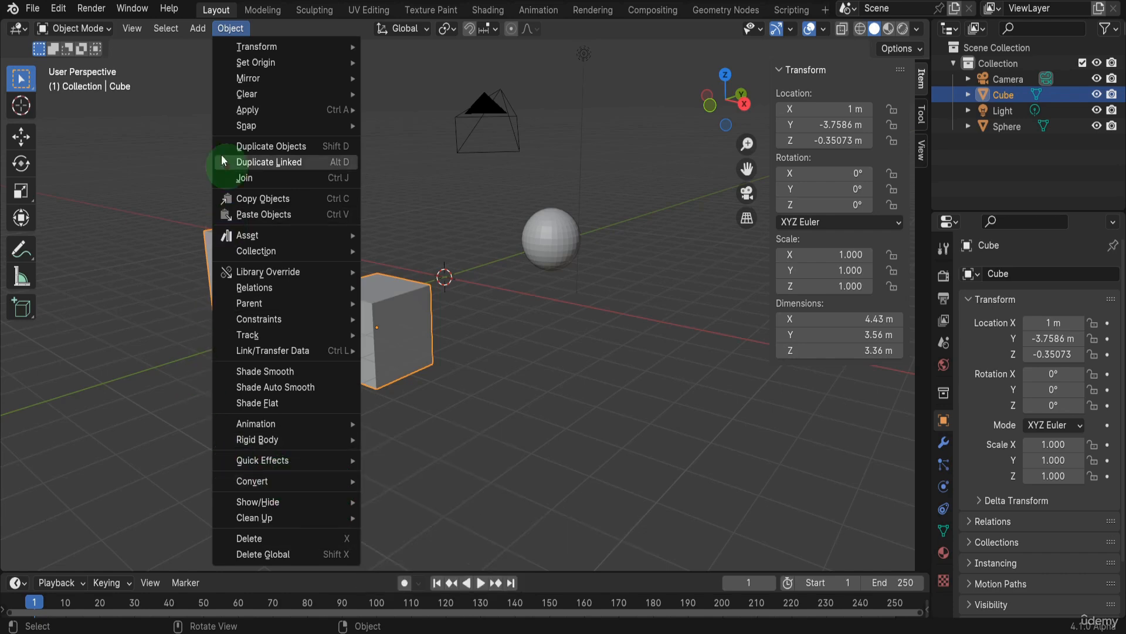
# Add a text object at the world origin and stand it upright by rotating it 90° about the global X axis
pyautogui.doubleClick(198, 28)
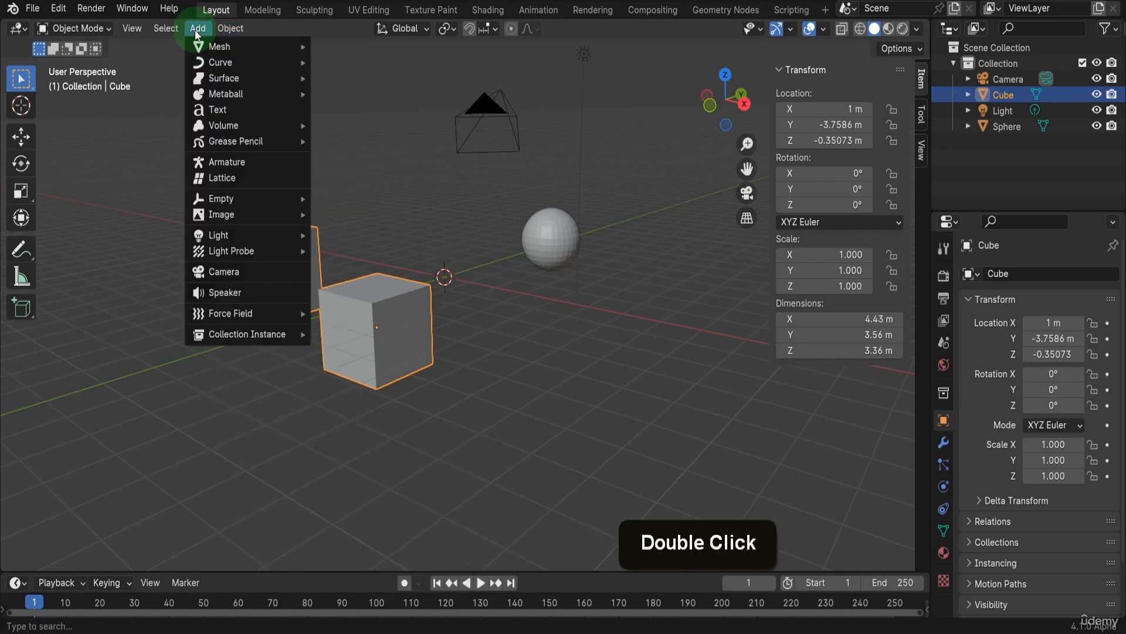
pyautogui.click(210, 109)
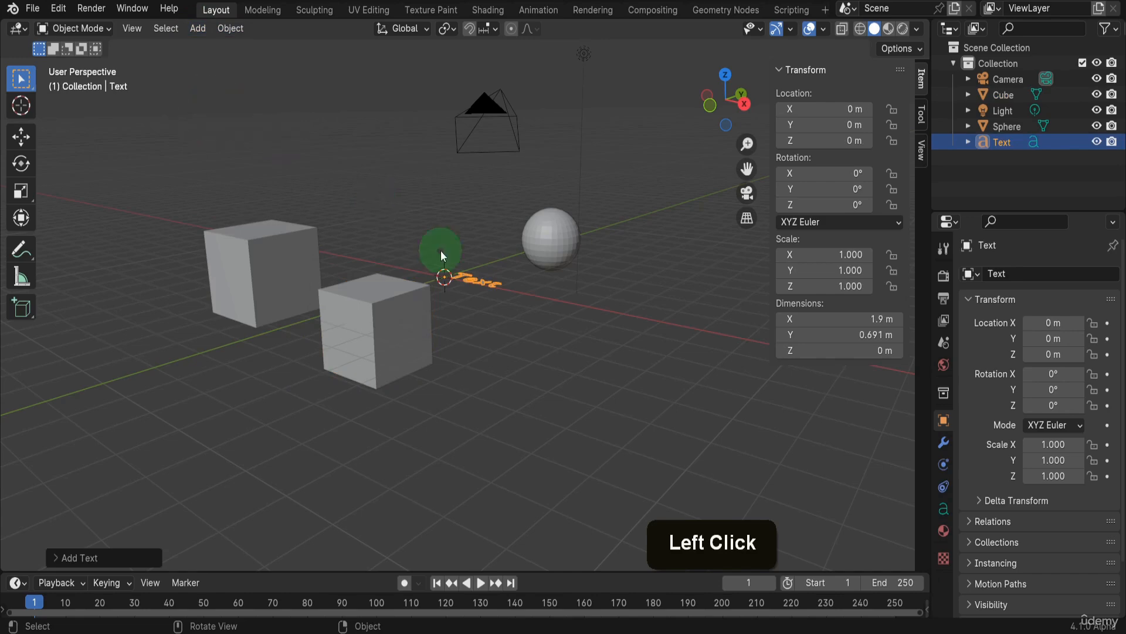
pyautogui.press('r')
pyautogui.press('x')
pyautogui.press('9')
pyautogui.press('0')
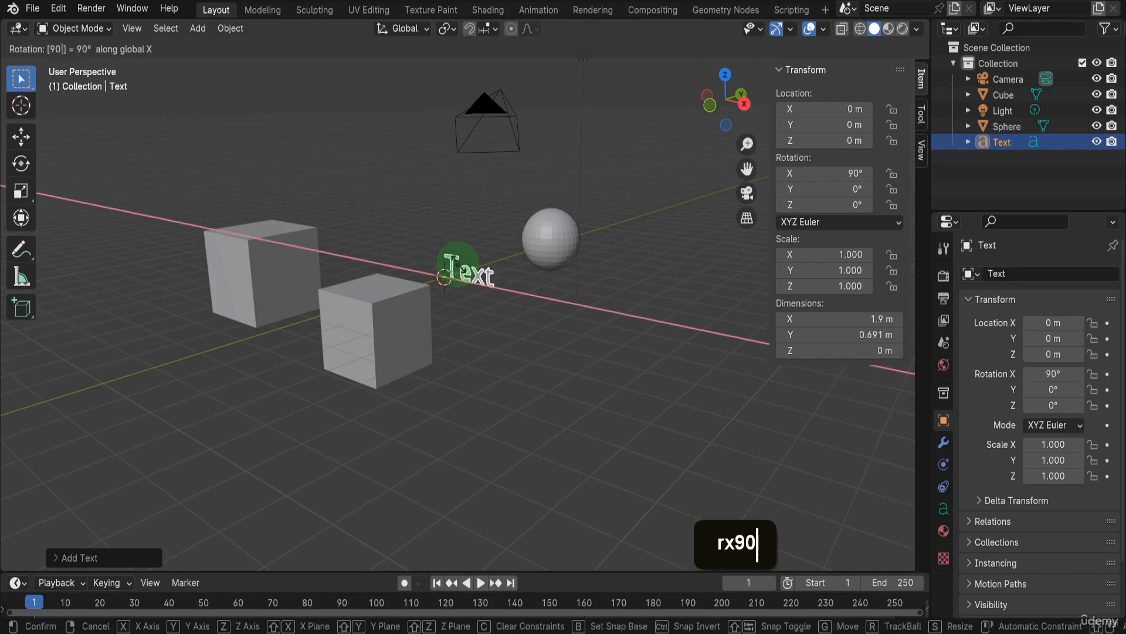
pyautogui.press('Return')
# Rotate the text object 90° about the global Z axis
pyautogui.press('r')
pyautogui.press('z')
pyautogui.press('9')
pyautogui.press('0')
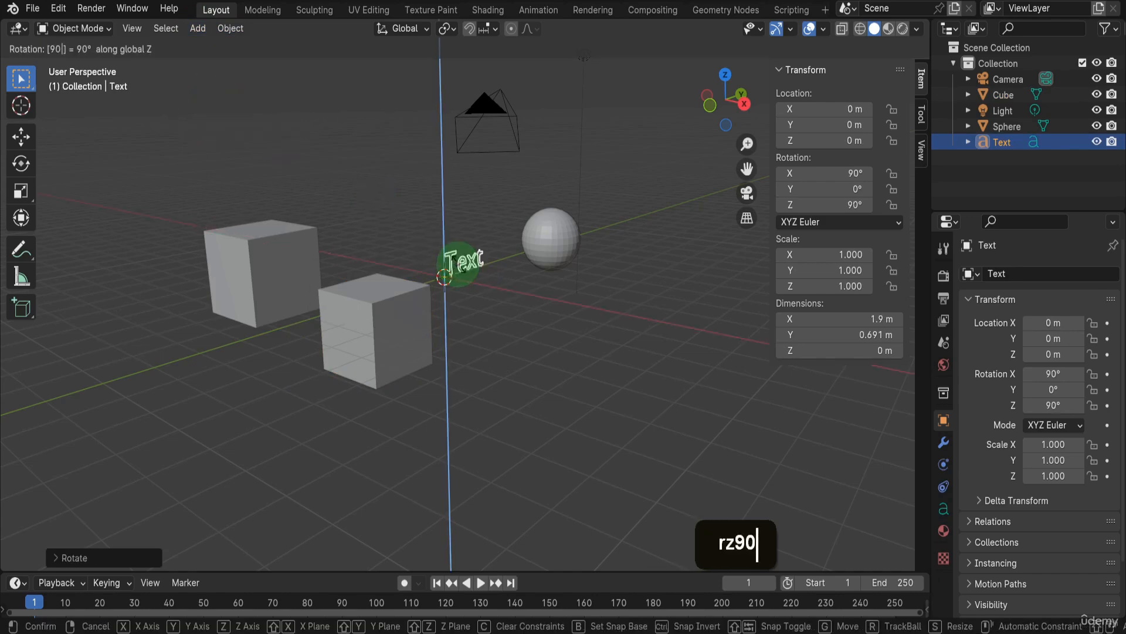
pyautogui.press('Return')
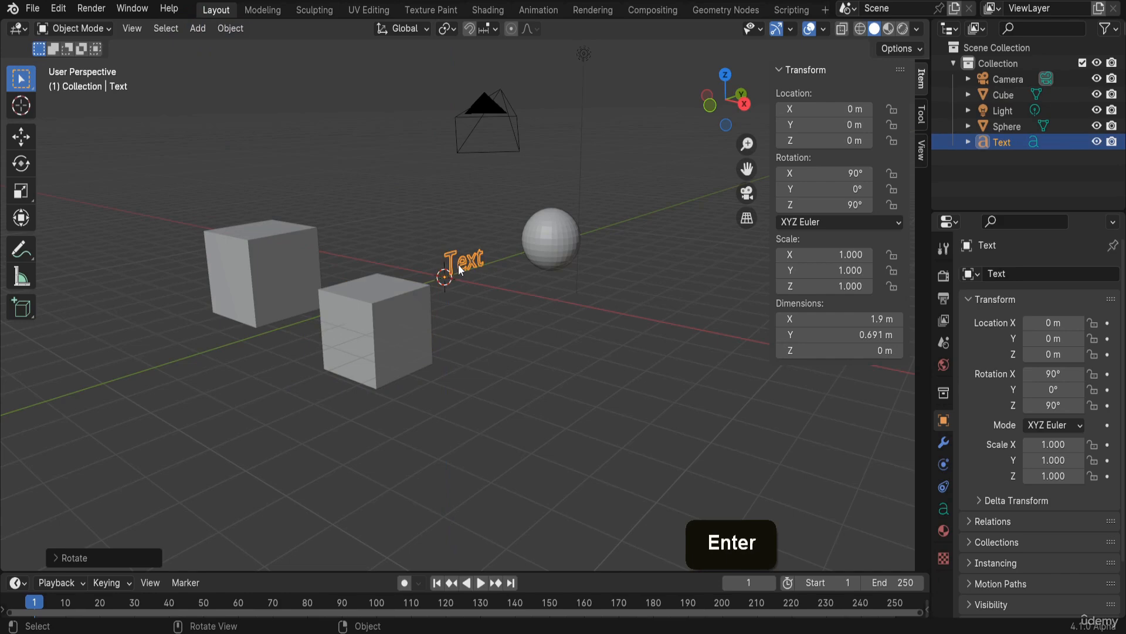
# Give the text object depth by setting its geometry extrusion to 0.24 m
pyautogui.click(944, 508)
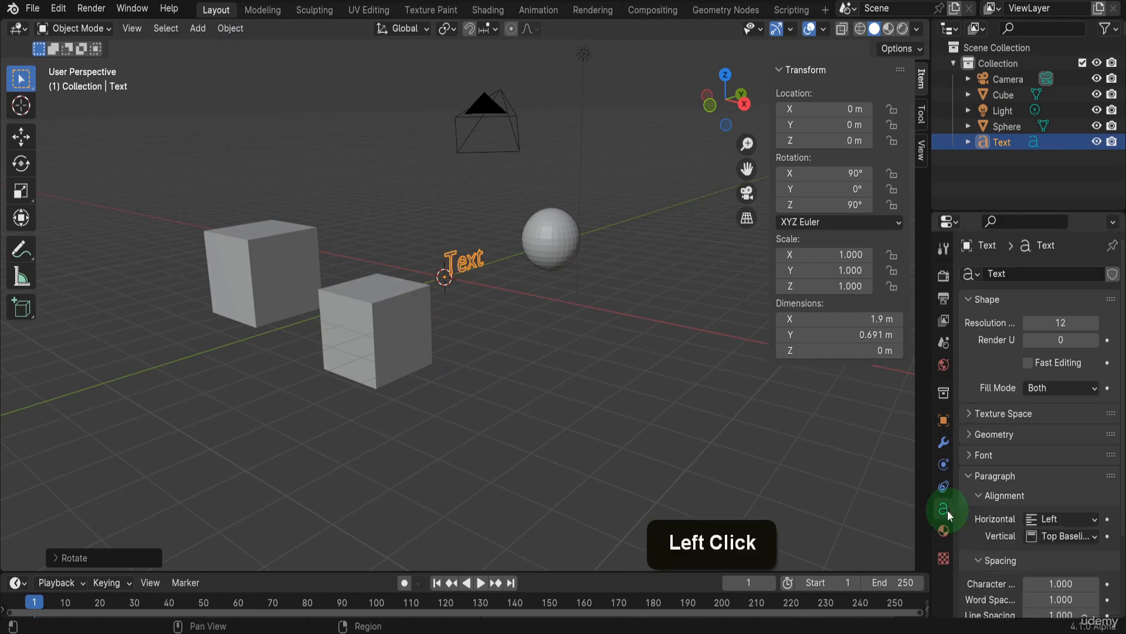
pyautogui.click(971, 438)
pyautogui.scroll(-4, 1023, 524)
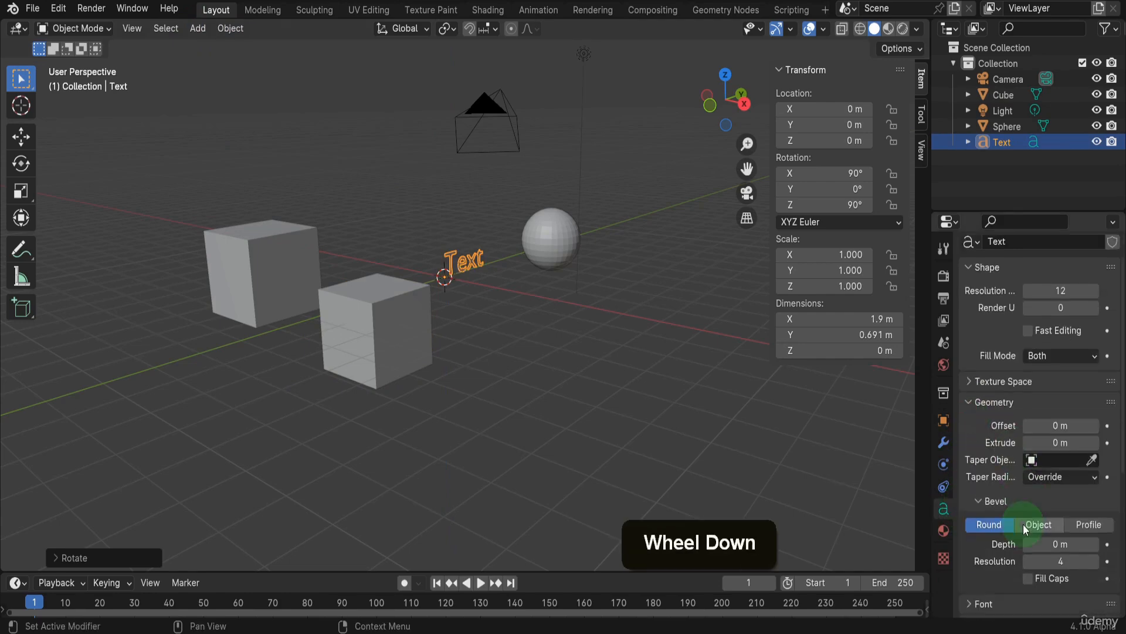
pyautogui.rightClick(1068, 420)
pyautogui.moveTo(1058, 379); pyautogui.dragTo(513, 399)
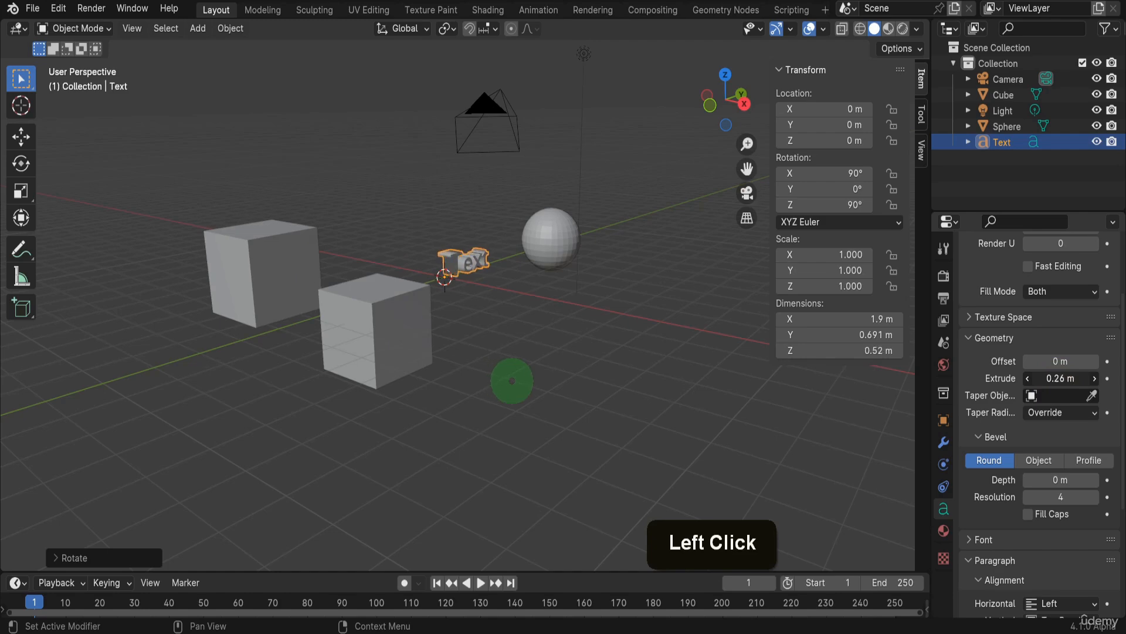
# Start editing the 3D text object's content and delete all of its characters
pyautogui.scroll(2, 487, 243)
pyautogui.scroll(6, 487, 243)
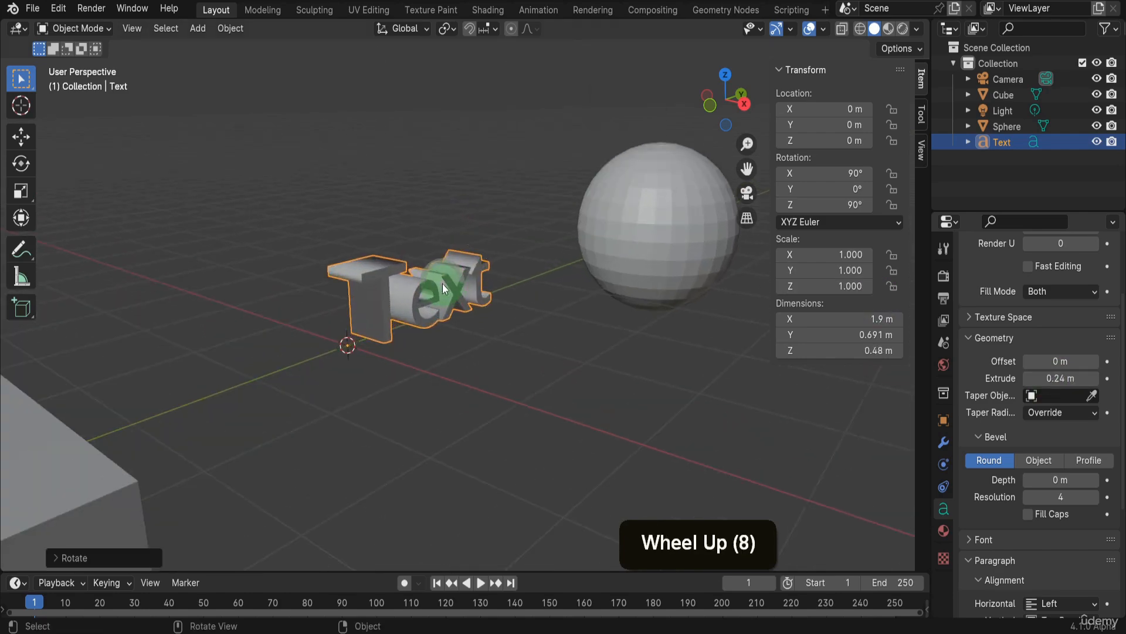
pyautogui.press('Tab')
pyautogui.moveTo(442, 284); pyautogui.dragTo(412, 291, button='middle')
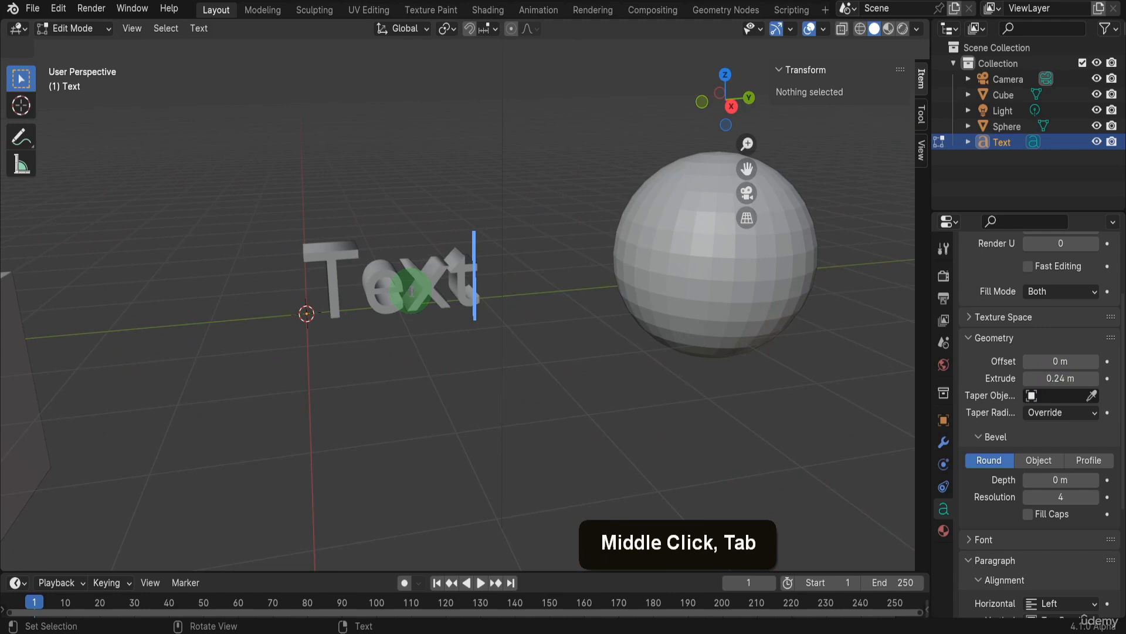
pyautogui.press('BackSpace')
pyautogui.press('BackSpace')
pyautogui.press('BackSpace')
pyautogui.press('BackSpace')
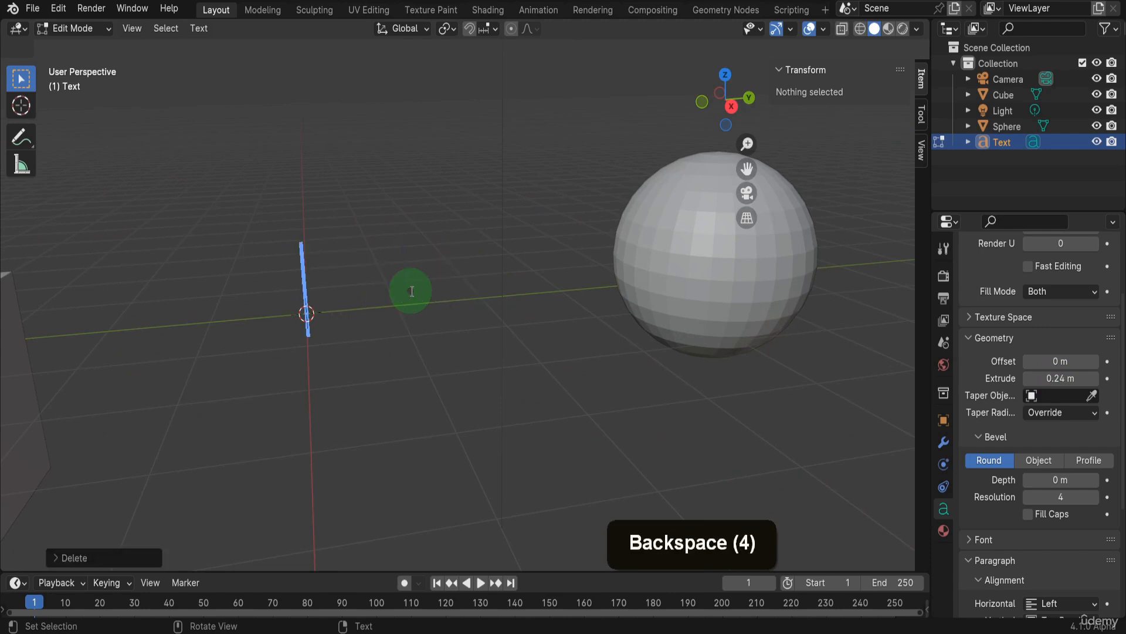
# Enter "Text" as the object's content and replace all of it with "1.0"
pyautogui.write('Text')
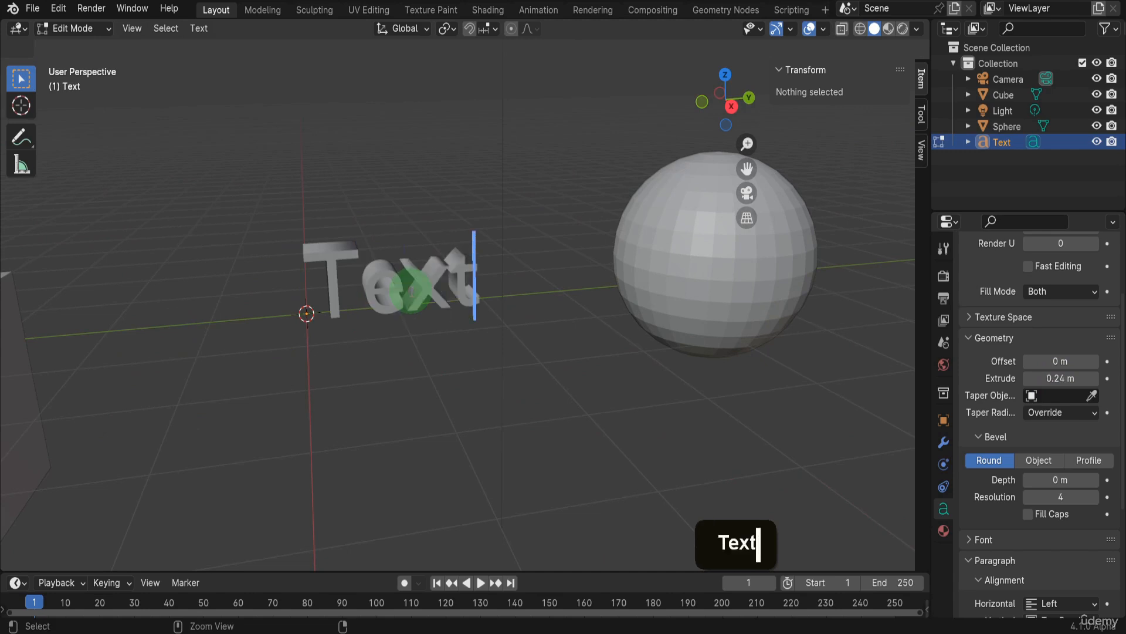
pyautogui.hotkey('ctrl', 'a')
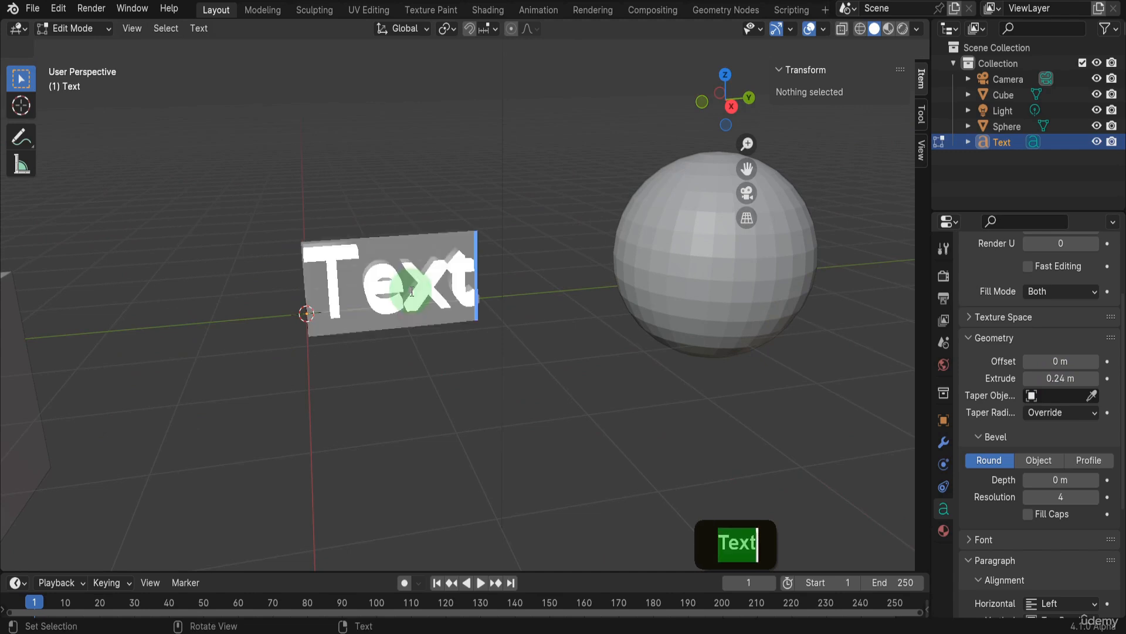
pyautogui.write('1.0')
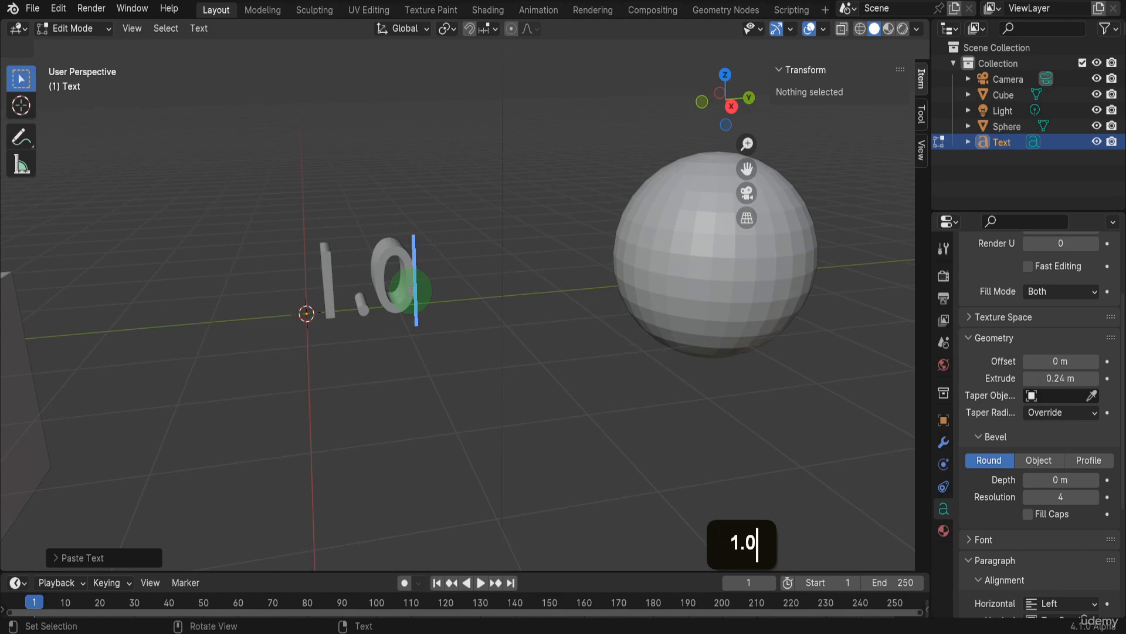
# Change the text object's content to "Exxample" and return to Object Mode
pyautogui.press('BackSpace')
pyautogui.press('BackSpace')
pyautogui.press('BackSpace')
pyautogui.write('E')
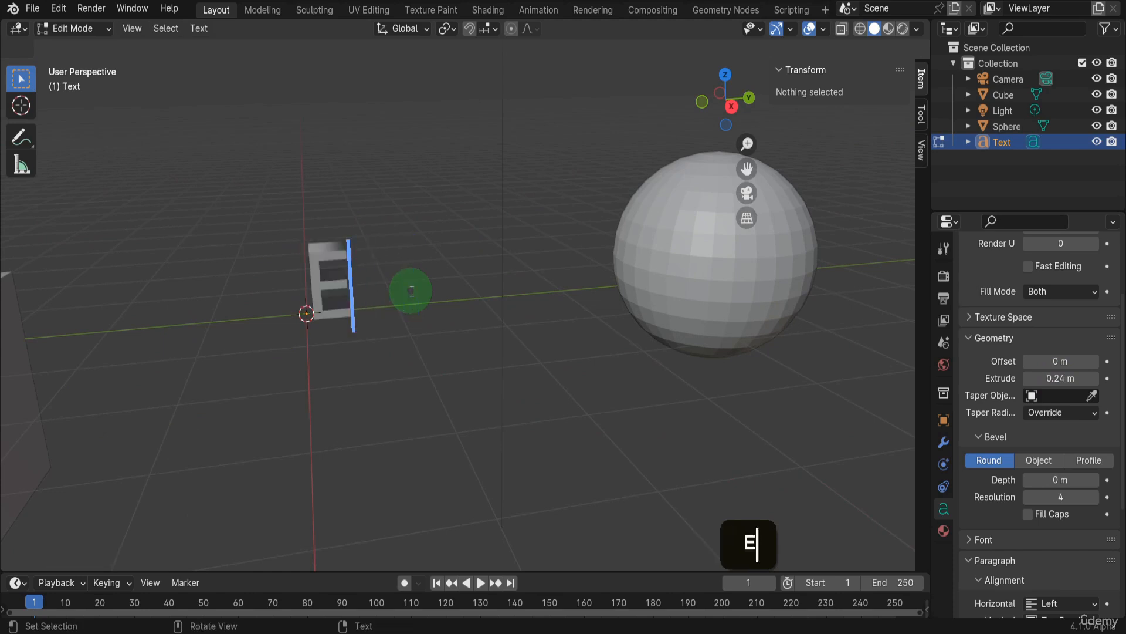
pyautogui.write('xxample')
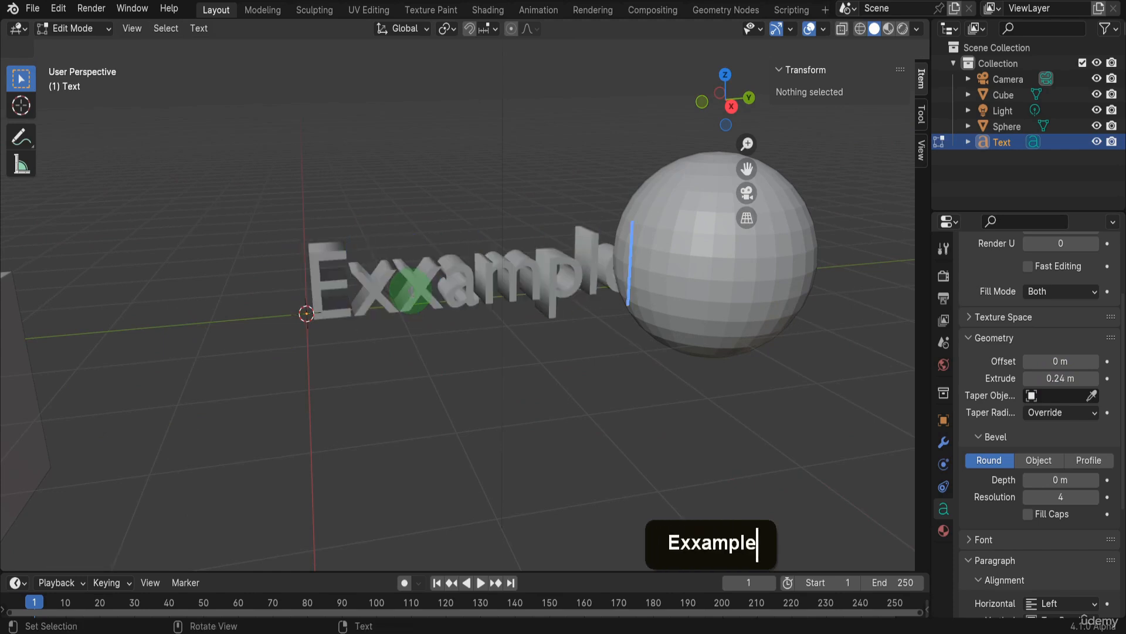
pyautogui.press('Tab')
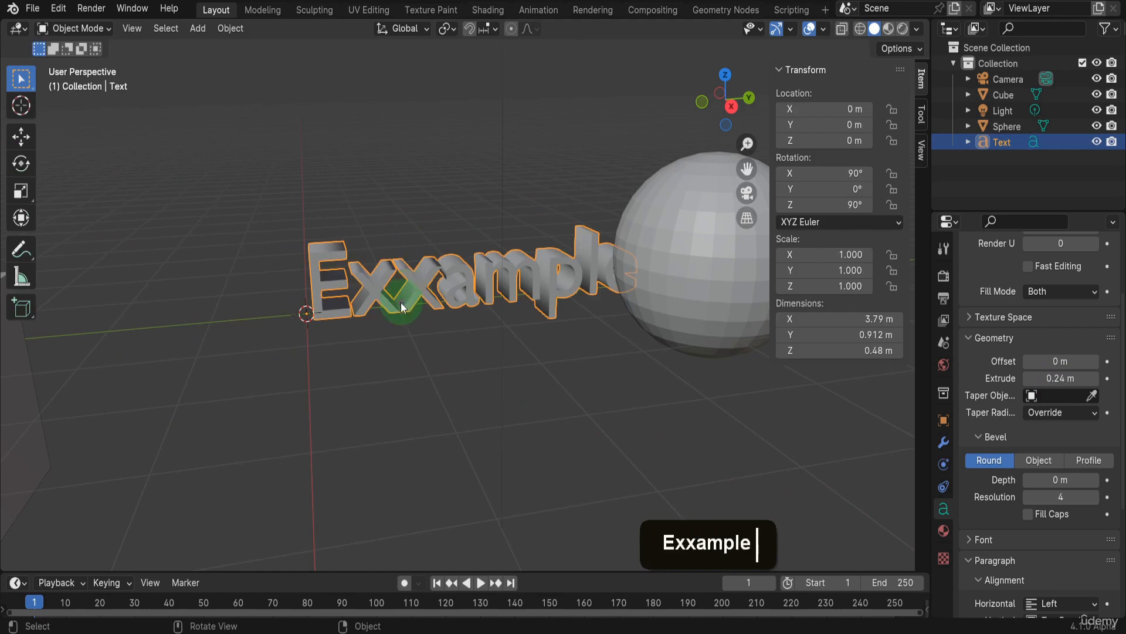
# Convert the "Exxample" text object to a mesh
pyautogui.scroll(-6, 400, 301)
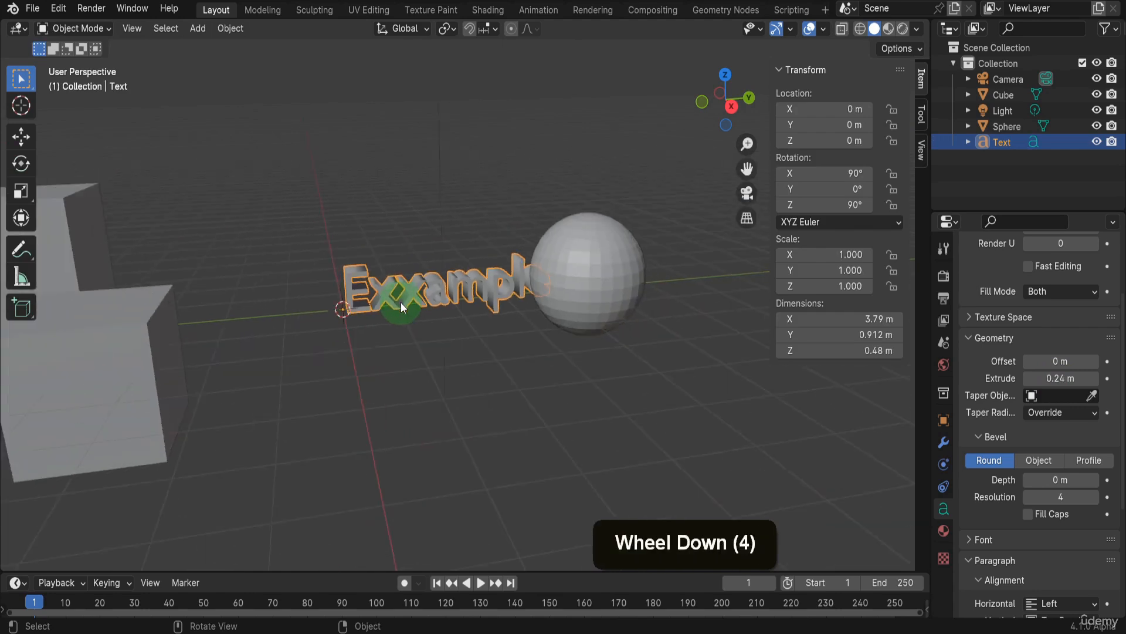
pyautogui.click(216, 27)
pyautogui.moveTo(346, 483)
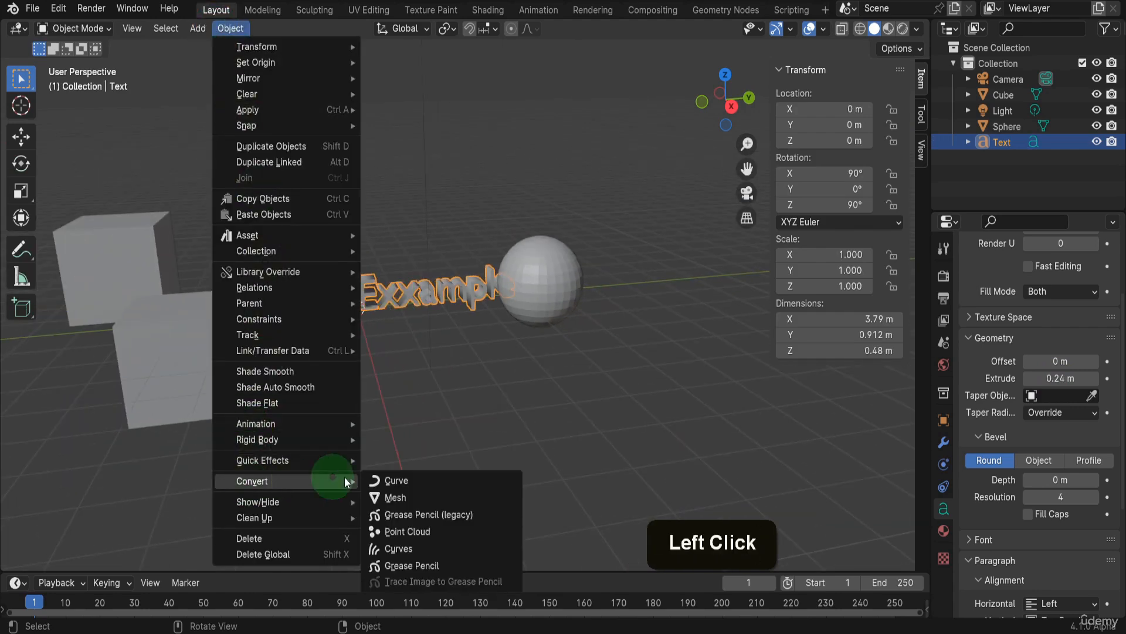
pyautogui.click(415, 497)
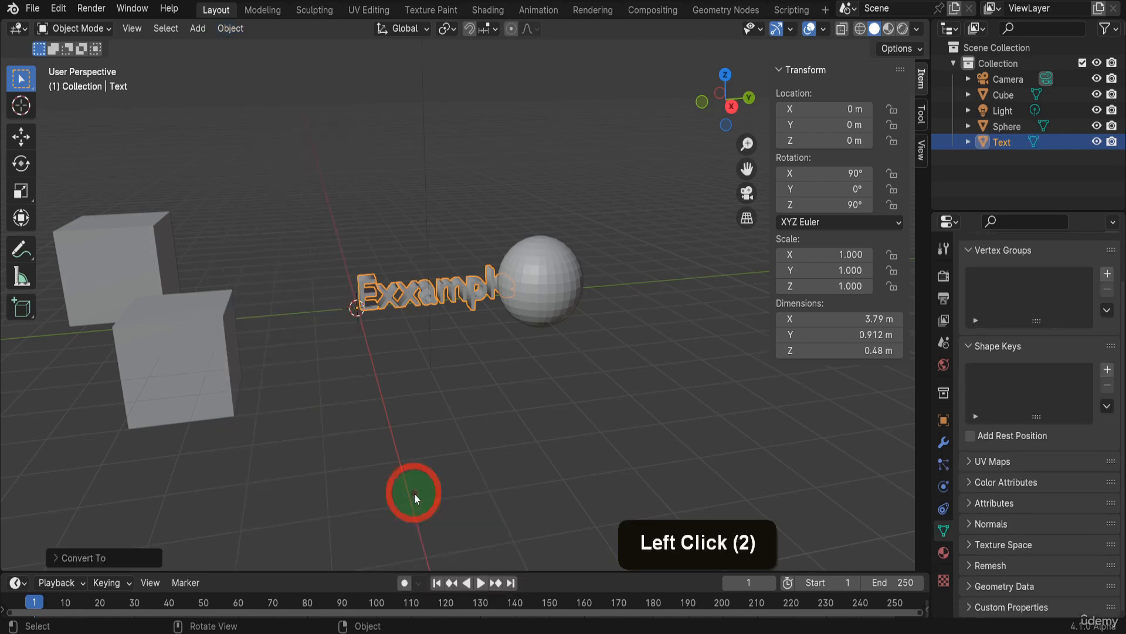
# Inspect the converted text's geometry in Edit Mode with everything selected, and return to Object Mode
pyautogui.press('Tab')
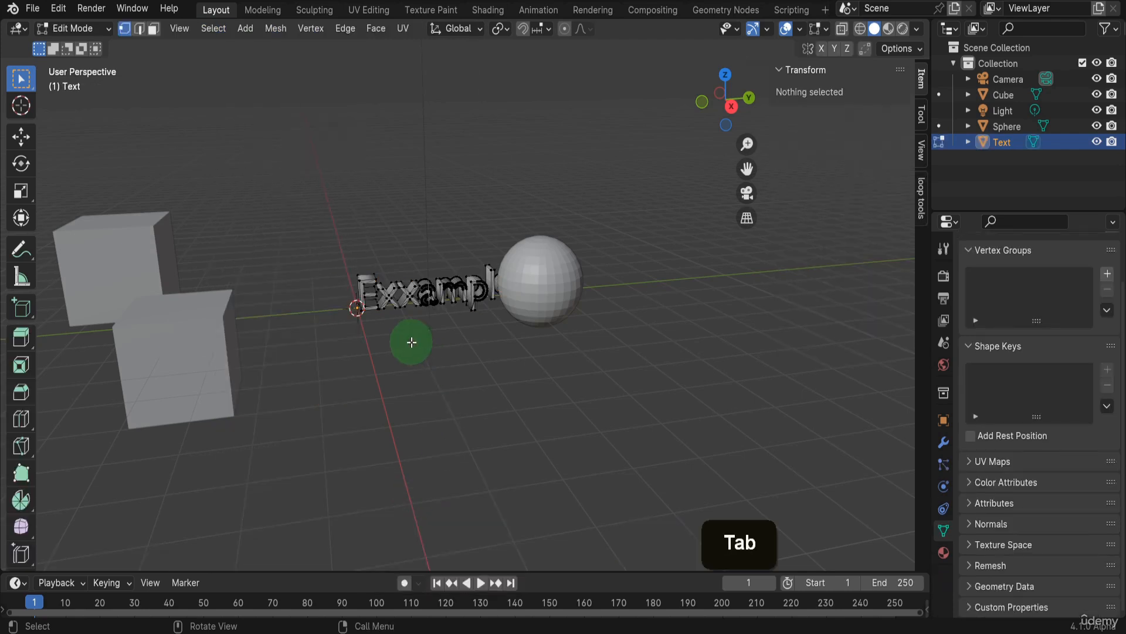
pyautogui.press('a')
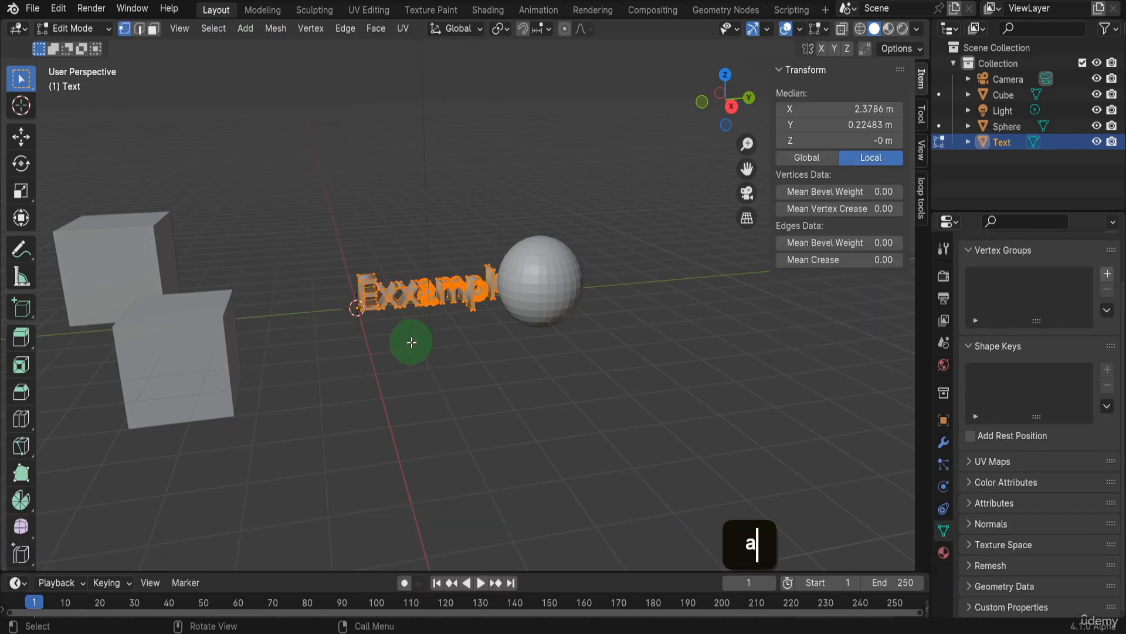
pyautogui.press('Tab')
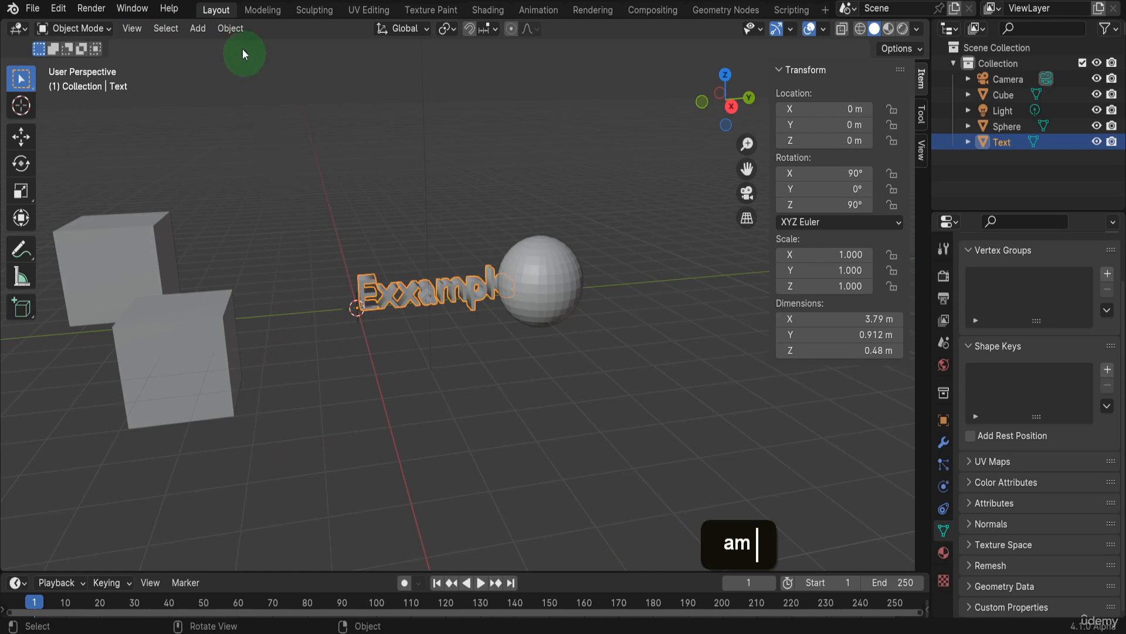
# Apply the Quick Explode effect to the text mesh and turn off Cut Edges in its Explode modifier
pyautogui.click(231, 28)
pyautogui.moveTo(288, 464)
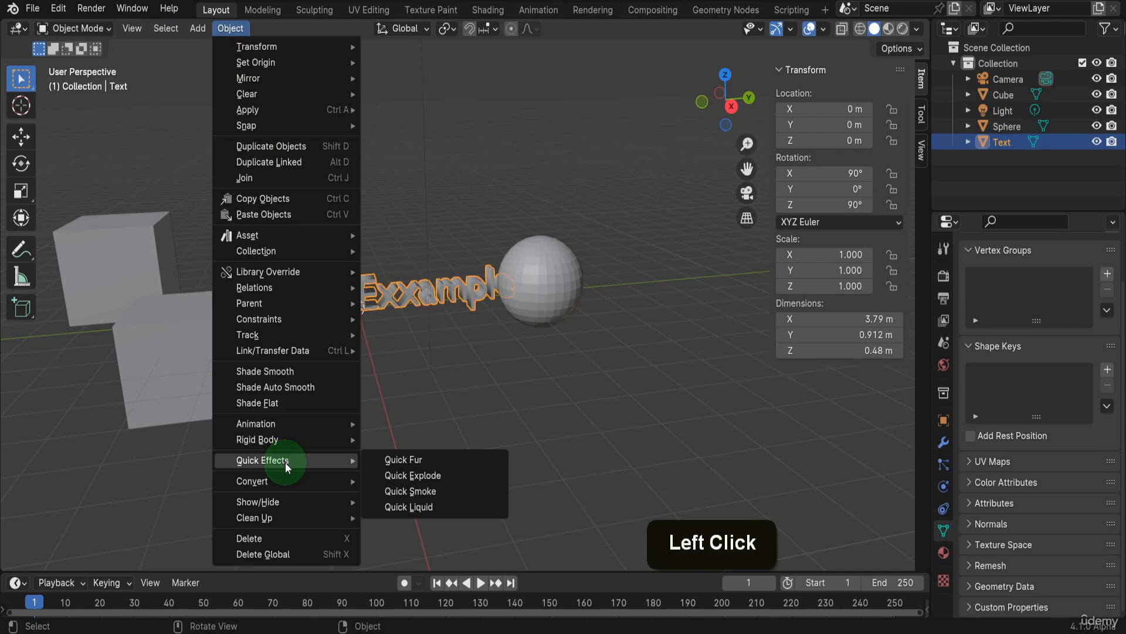
pyautogui.click(425, 477)
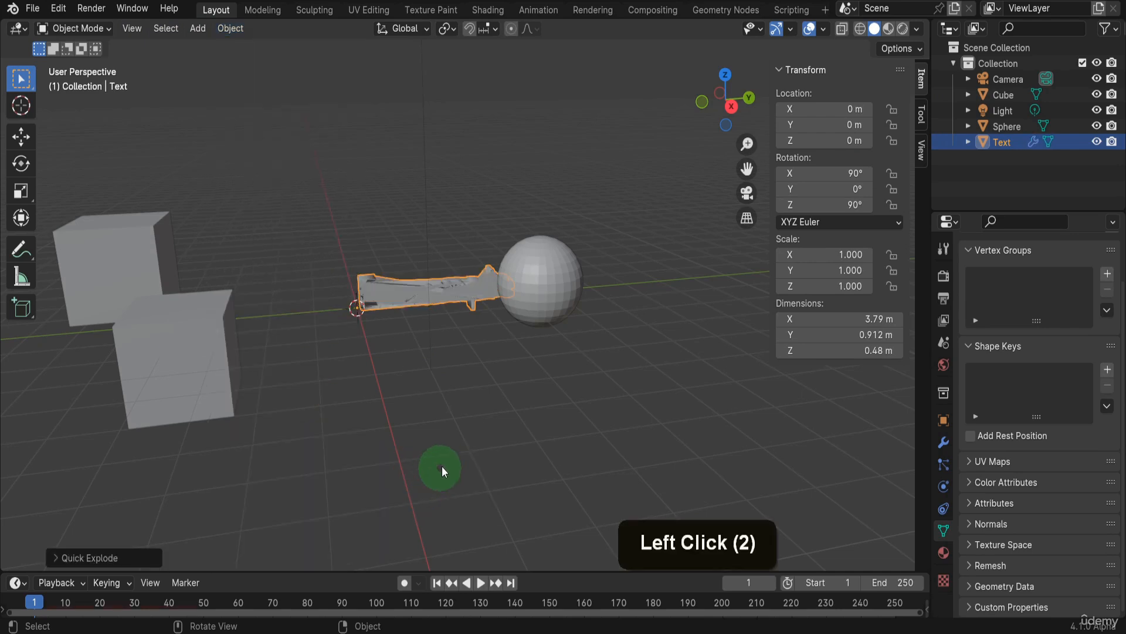
pyautogui.click(943, 441)
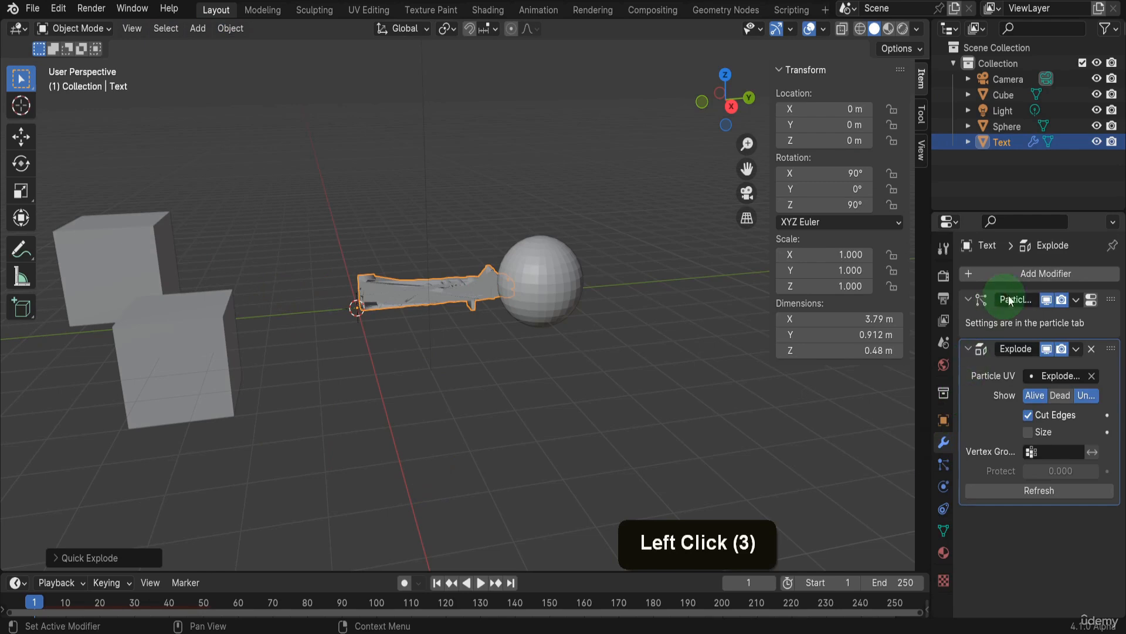
pyautogui.click(1028, 416)
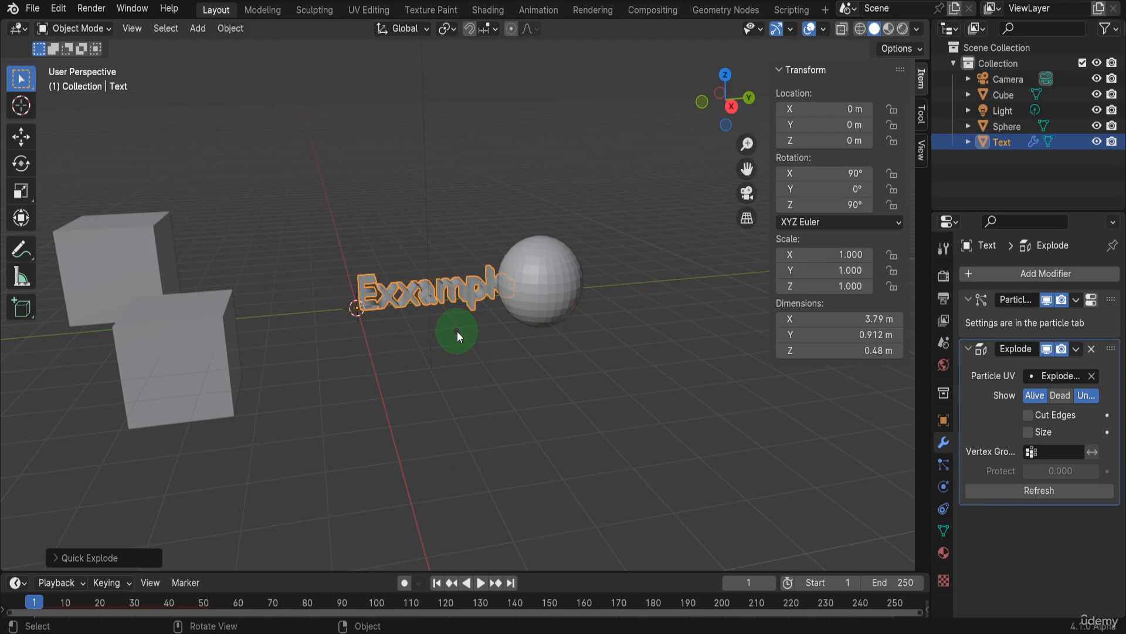
# Play the text explosion, restart it from the first frame, and stop playback at frame 26
pyautogui.press('space')
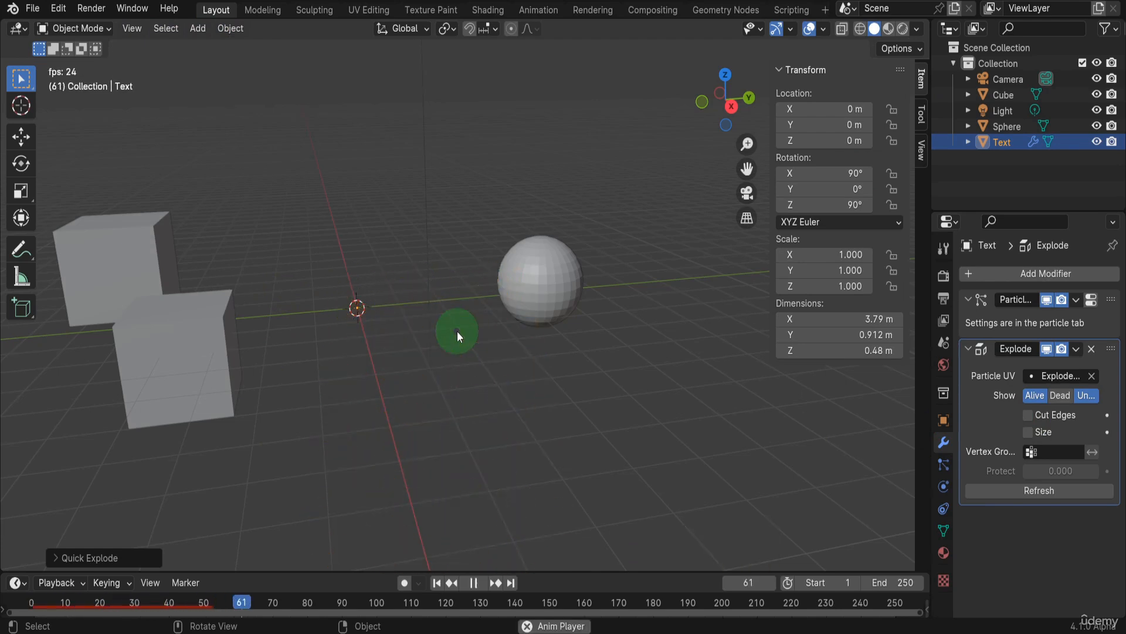
pyautogui.hotkey('shift', 'Left')
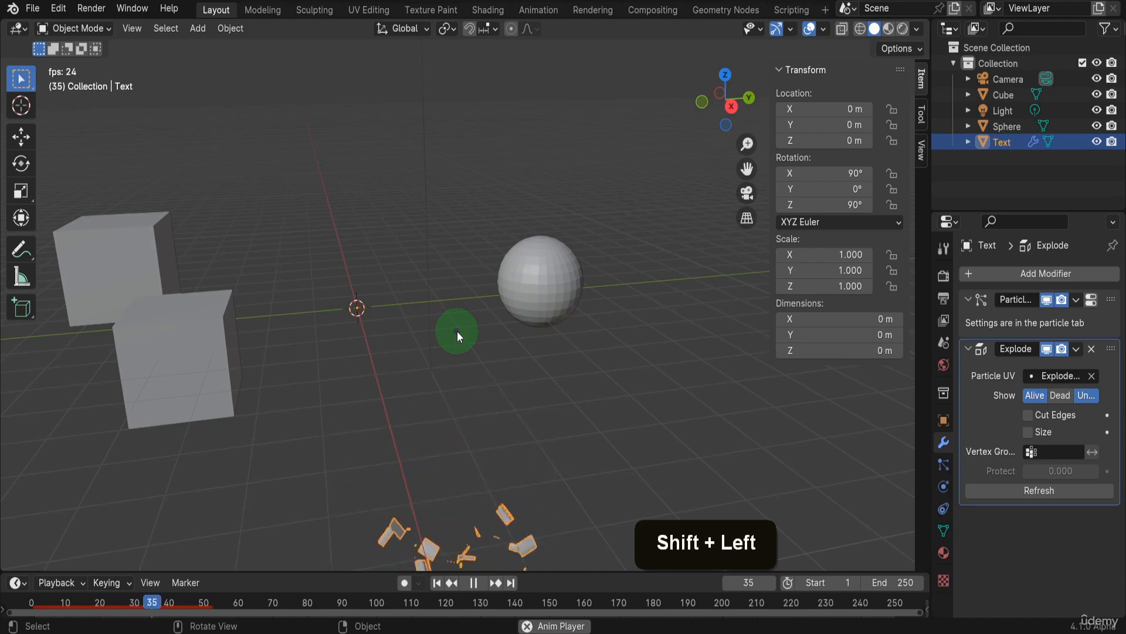
pyautogui.hotkey('shift', 'Left')
pyautogui.press('space')
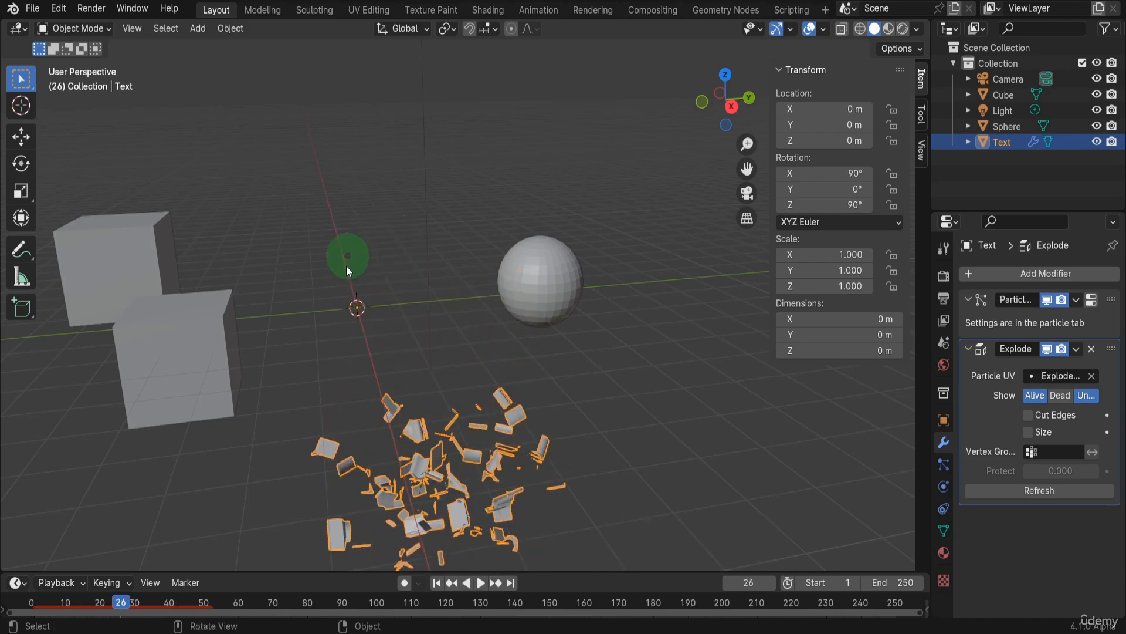
# Look at the text mesh's context options in Object Mode and in Edit Mode, and return to Object Mode
pyautogui.rightClick(498, 393)
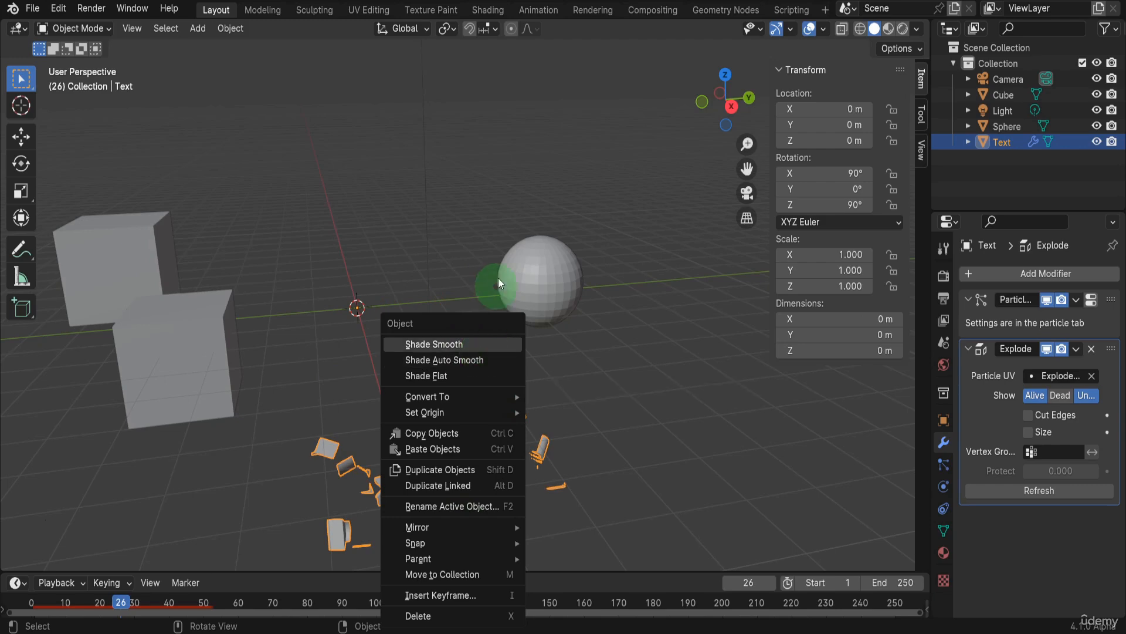
pyautogui.press('Tab')
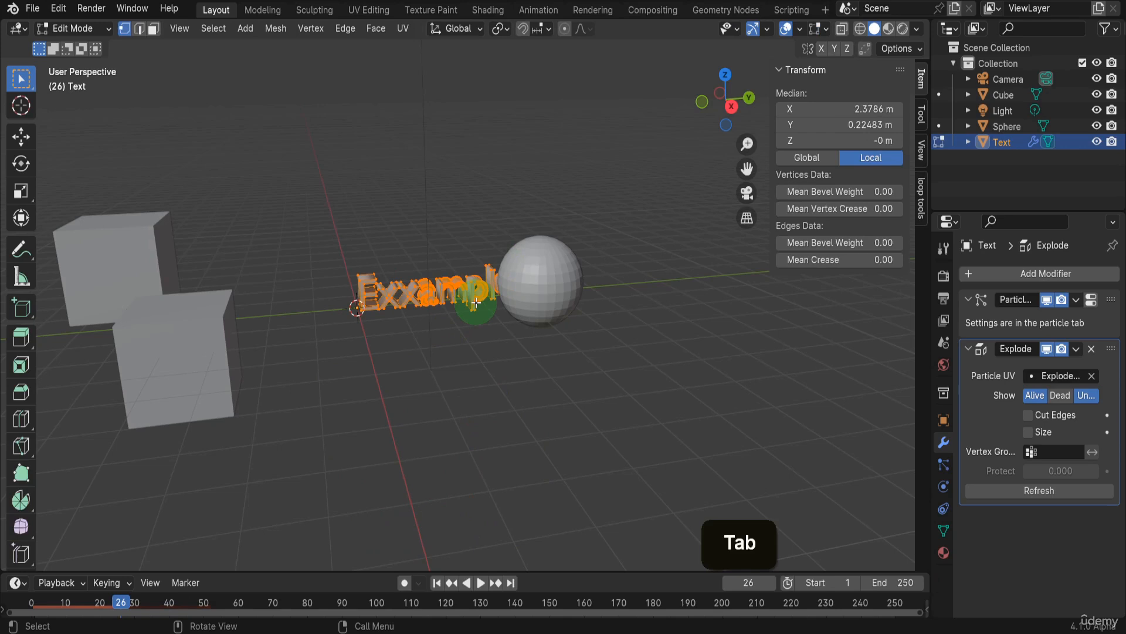
pyautogui.rightClick(459, 292)
pyautogui.moveTo(437, 229)
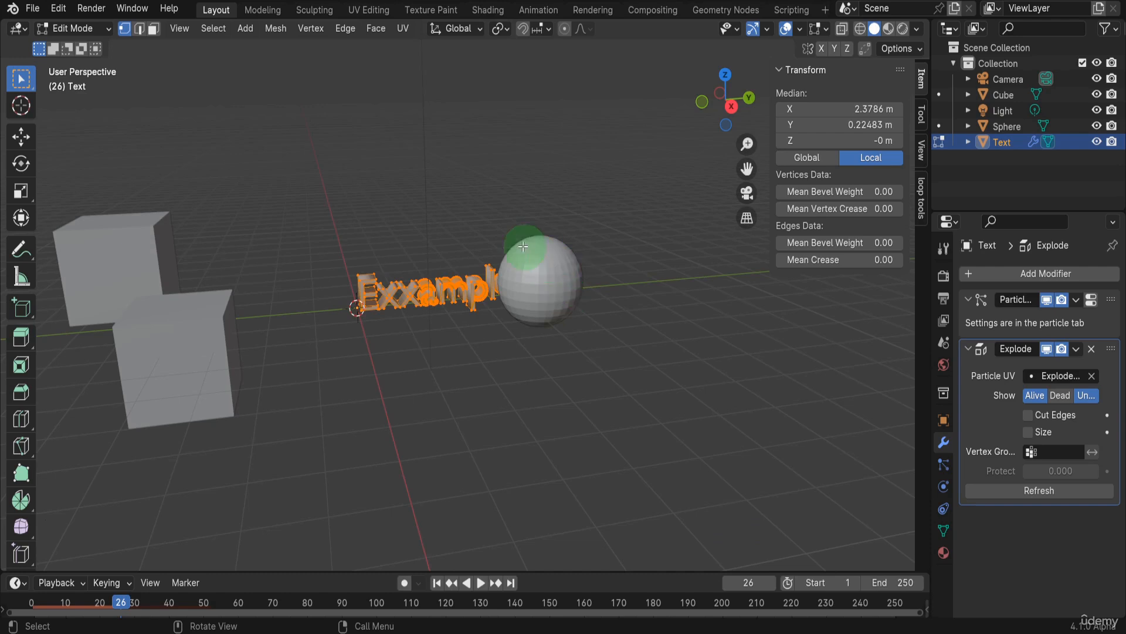
pyautogui.press('Tab')
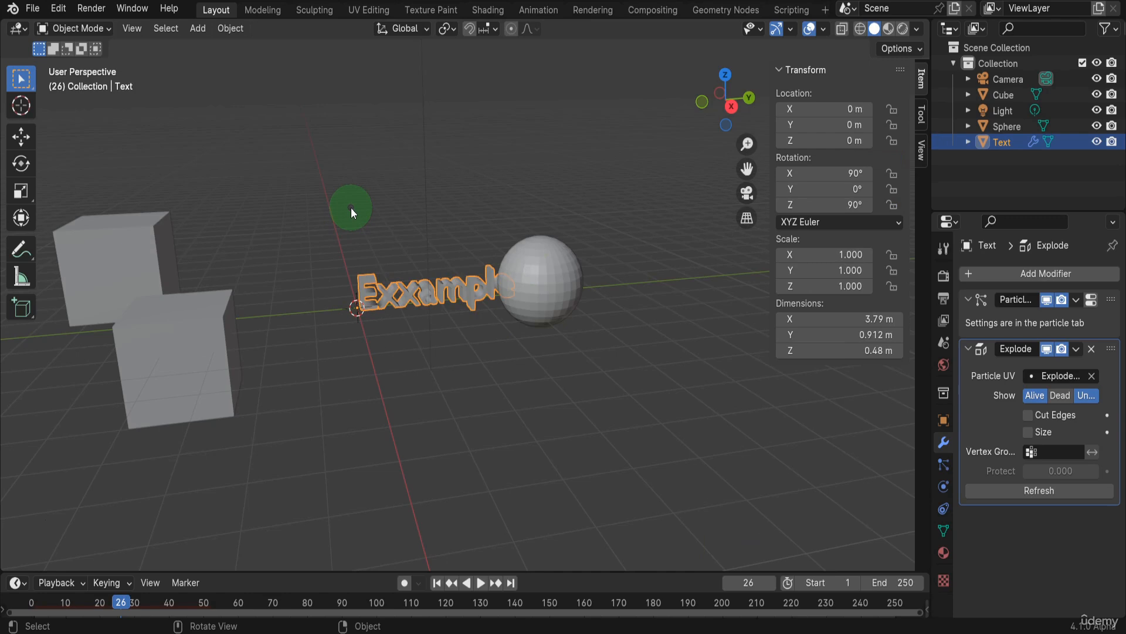
# Add the Snap command Selection to Cursor to Quick Favorites and display the favorites list
pyautogui.press('q')
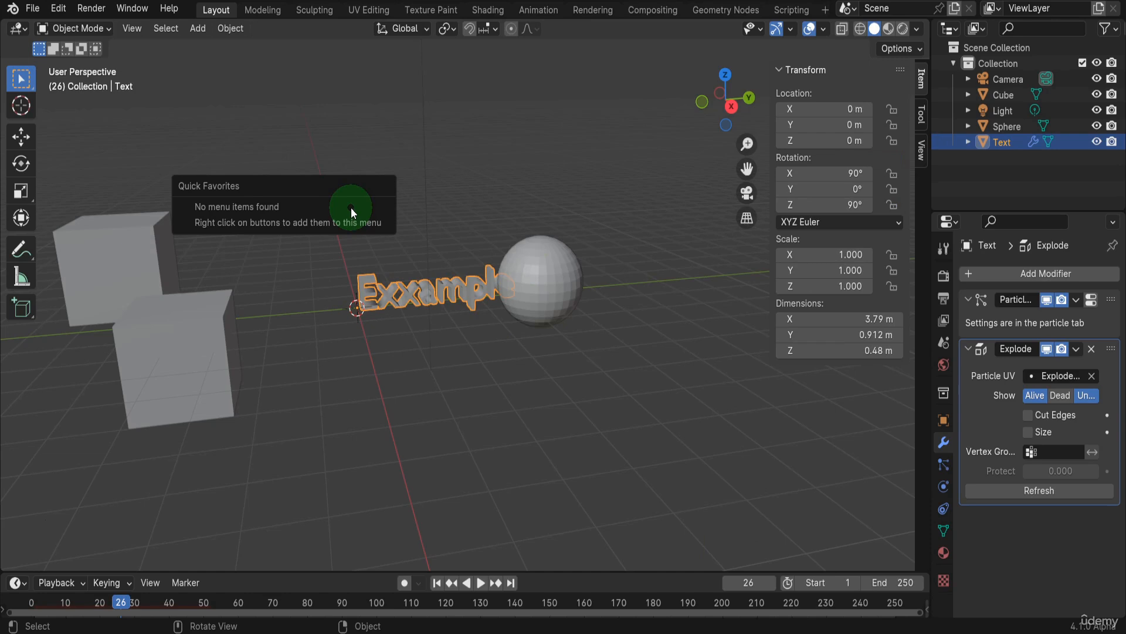
pyautogui.click(233, 29)
pyautogui.click(349, 125)
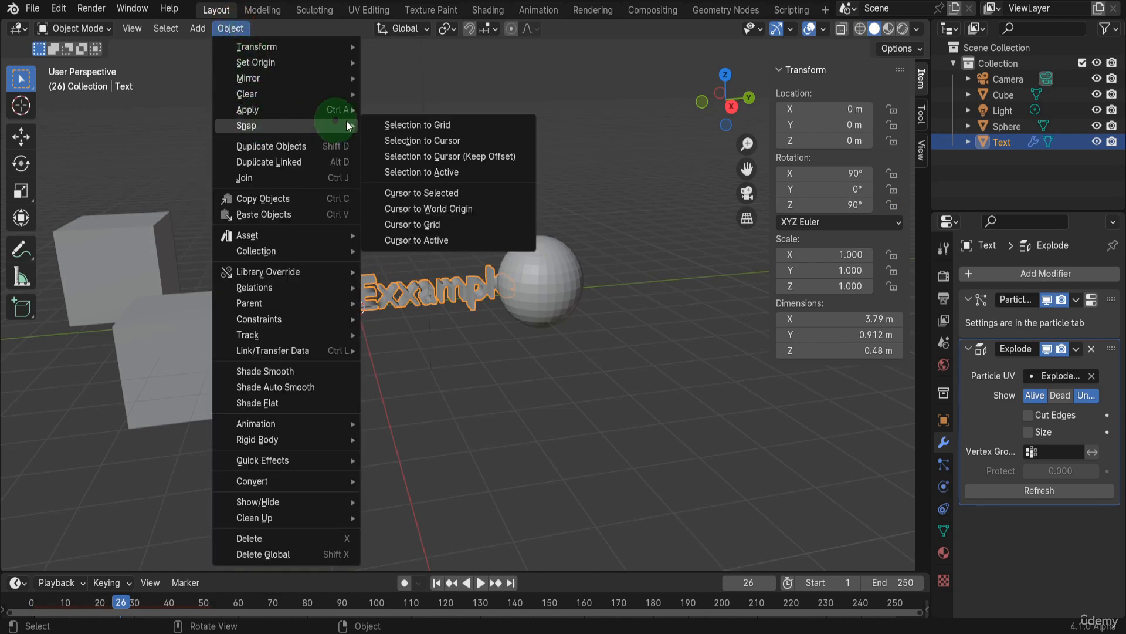
pyautogui.rightClick(420, 142)
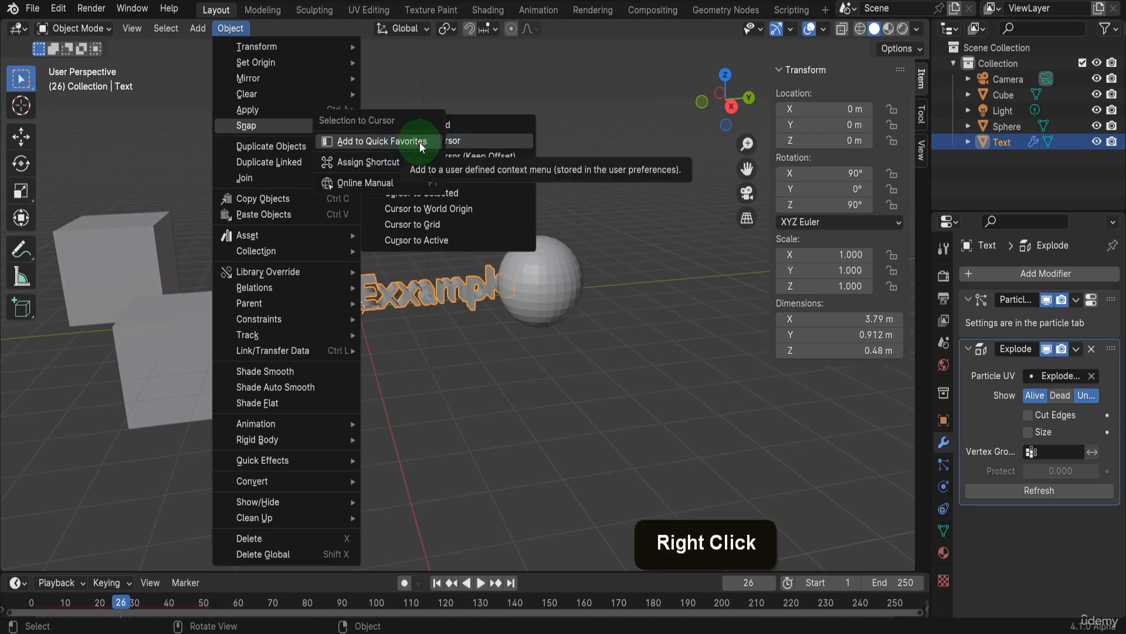
pyautogui.click(421, 142)
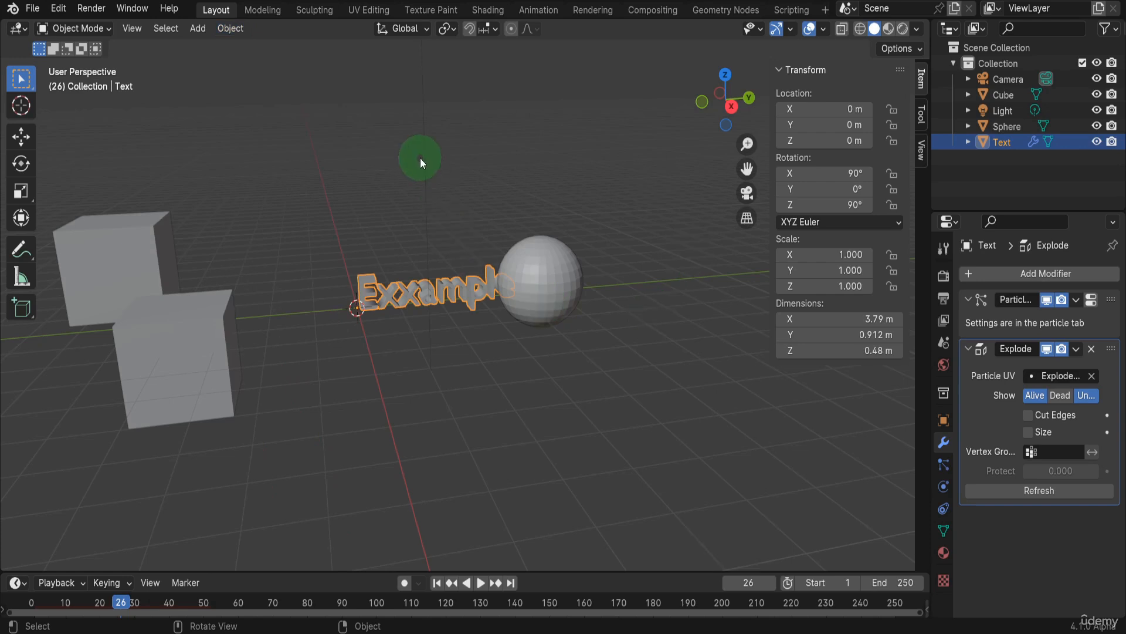
pyautogui.press('q')
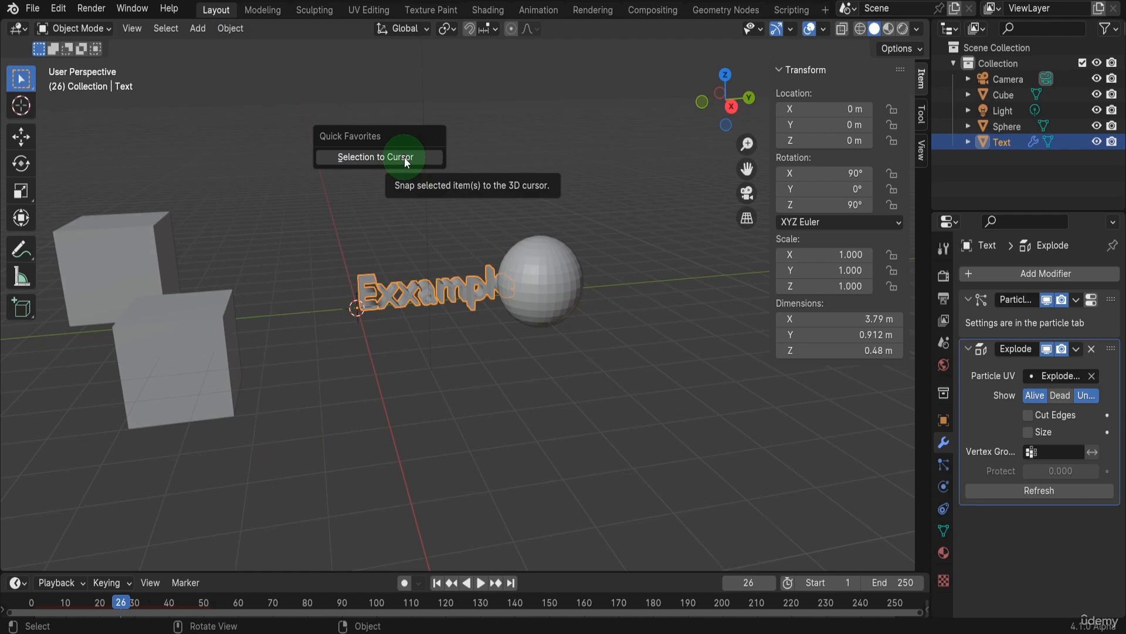
# Snap the sphere to the 3D cursor using the Selection to Cursor entry in Quick Favorites
pyautogui.click(529, 265)
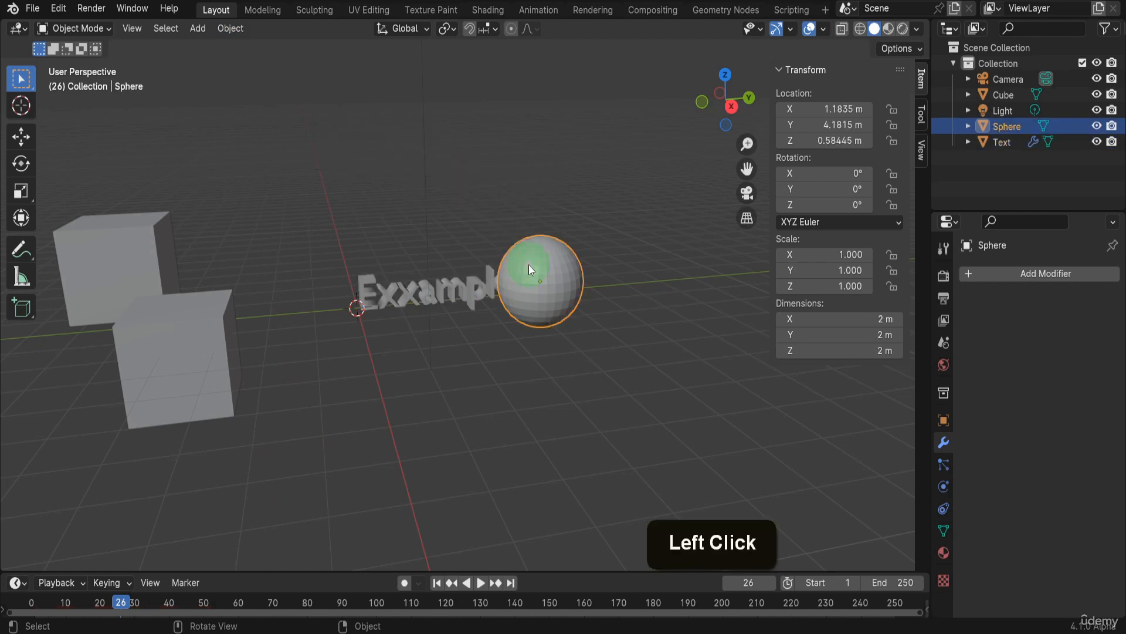
pyautogui.press('q')
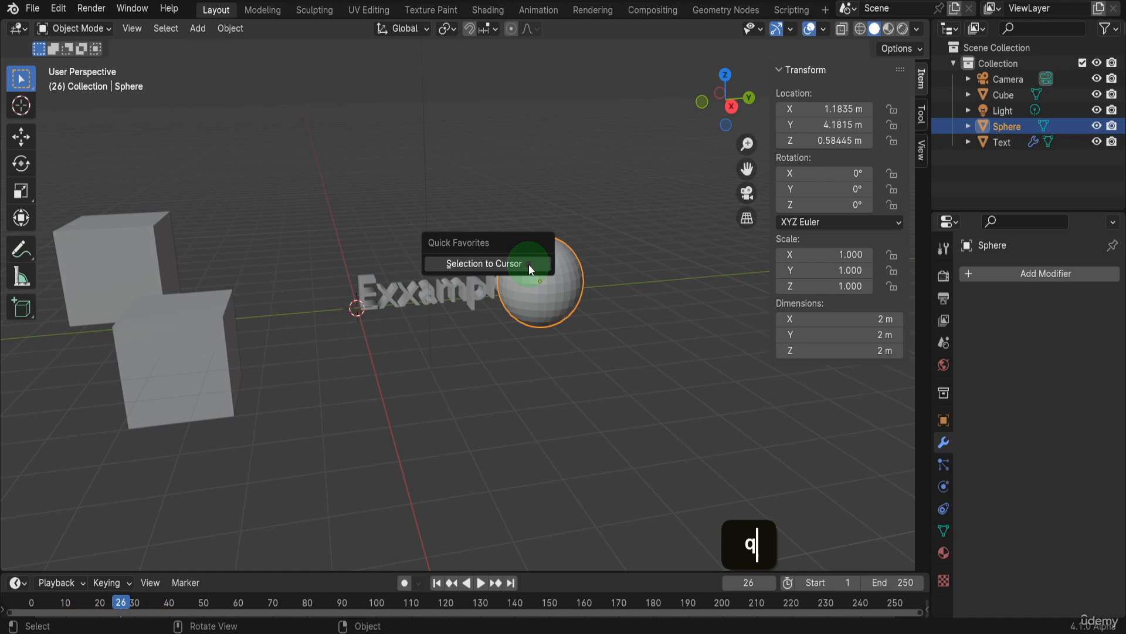
pyautogui.click(529, 265)
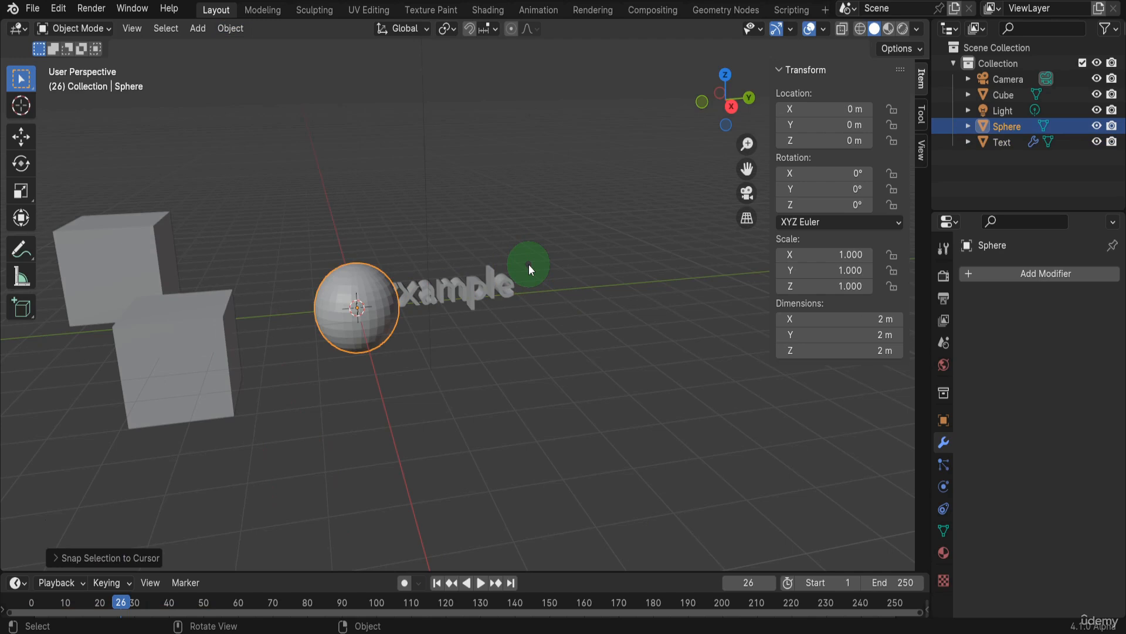
# Look at the Snap options for the sphere and the available transform orientations, leaving both unchanged
pyautogui.hotkey('shift', 's')
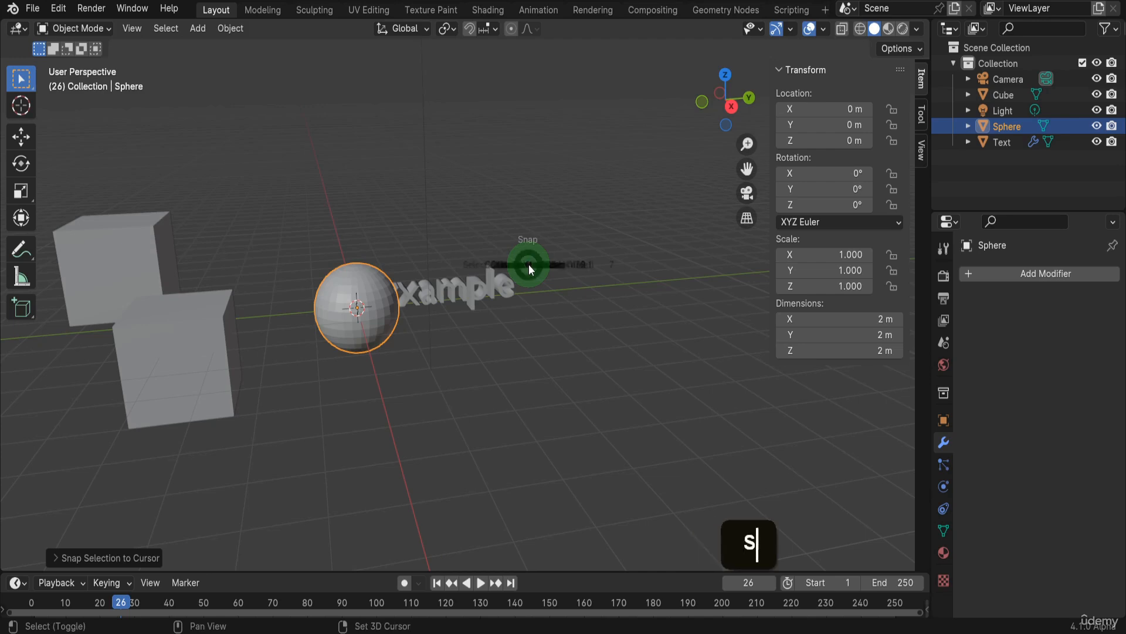
pyautogui.rightClick(604, 354)
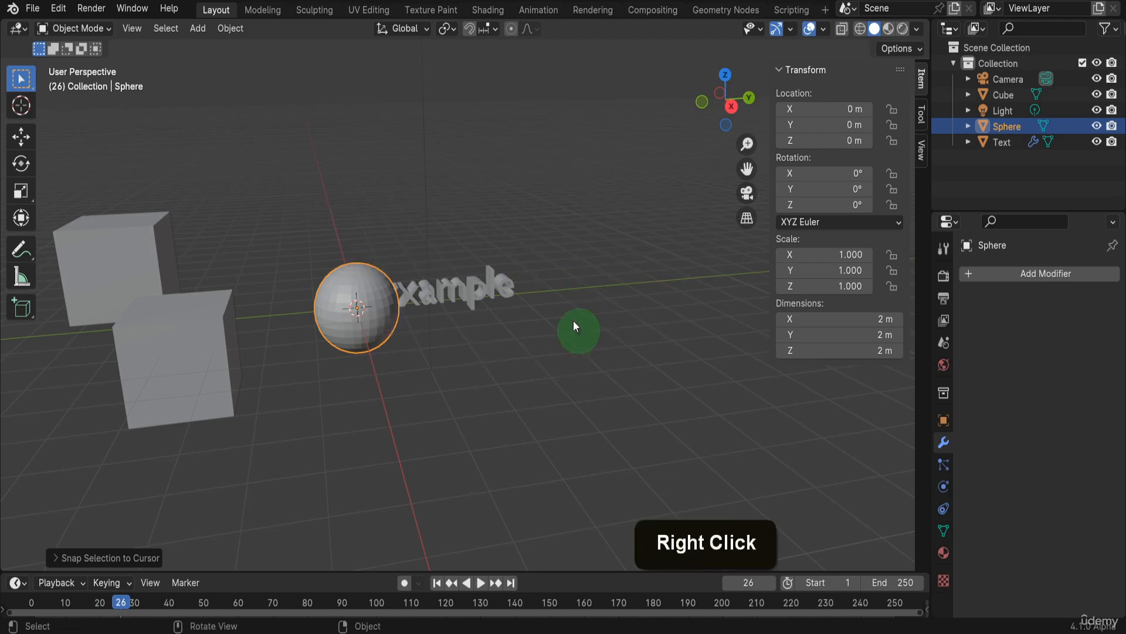
pyautogui.click(417, 30)
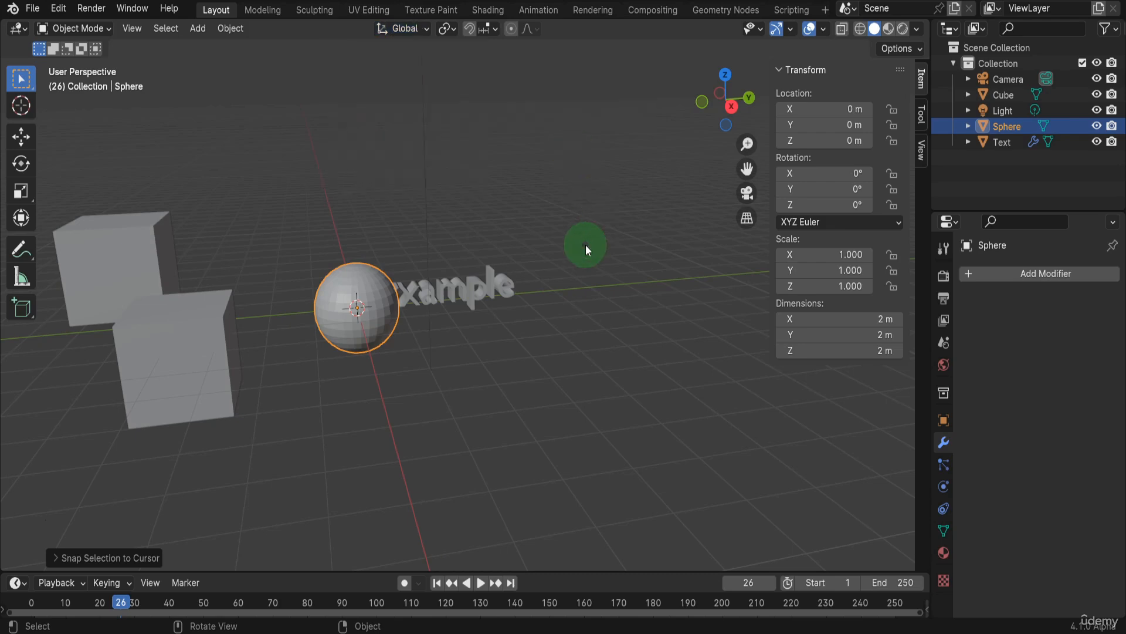
# With the Move tool, select the two-cube object and move it along the global X axis to about -0.83 m
pyautogui.click(20, 137)
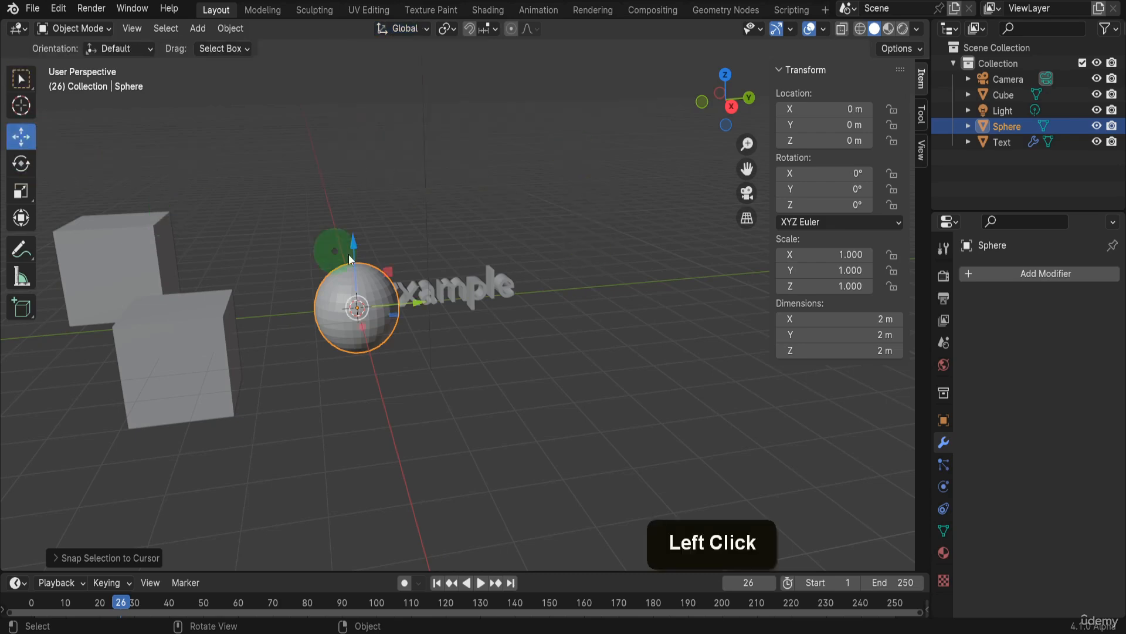
pyautogui.scroll(-5, 418, 249)
pyautogui.moveTo(417, 248); pyautogui.dragTo(466, 313, button='middle')
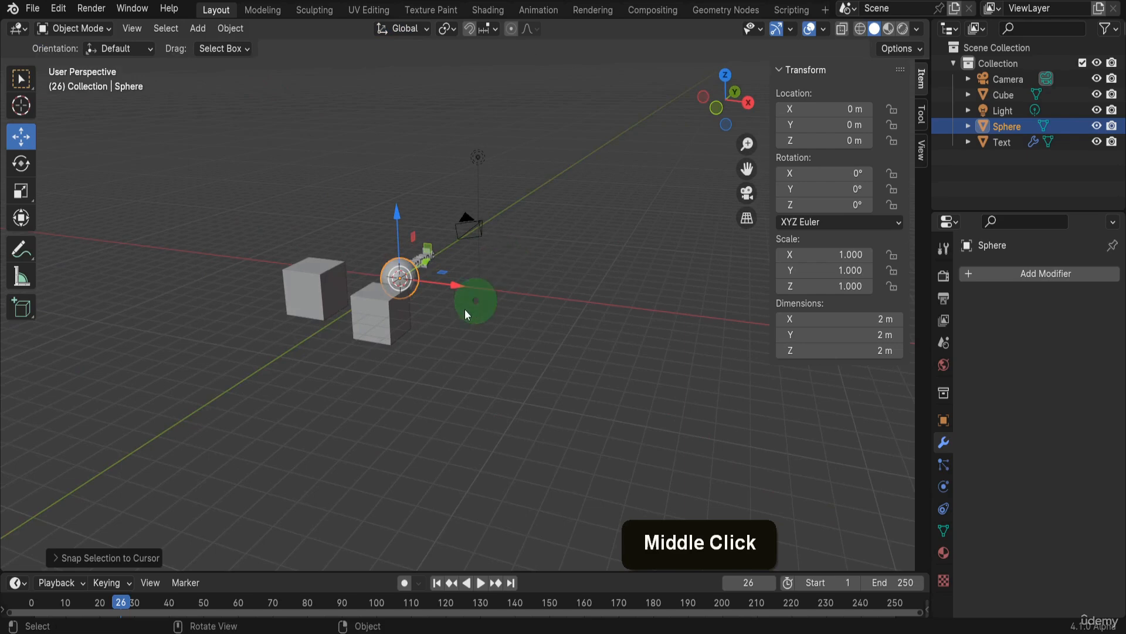
pyautogui.click(384, 315)
pyautogui.moveTo(435, 326); pyautogui.dragTo(405, 316)
# Trackball-rotate the two-cube object to about X 43°, Y 19.5°, Z -38.3°, and move it along global X to about 0.09 m
pyautogui.press('r')
pyautogui.press('r')
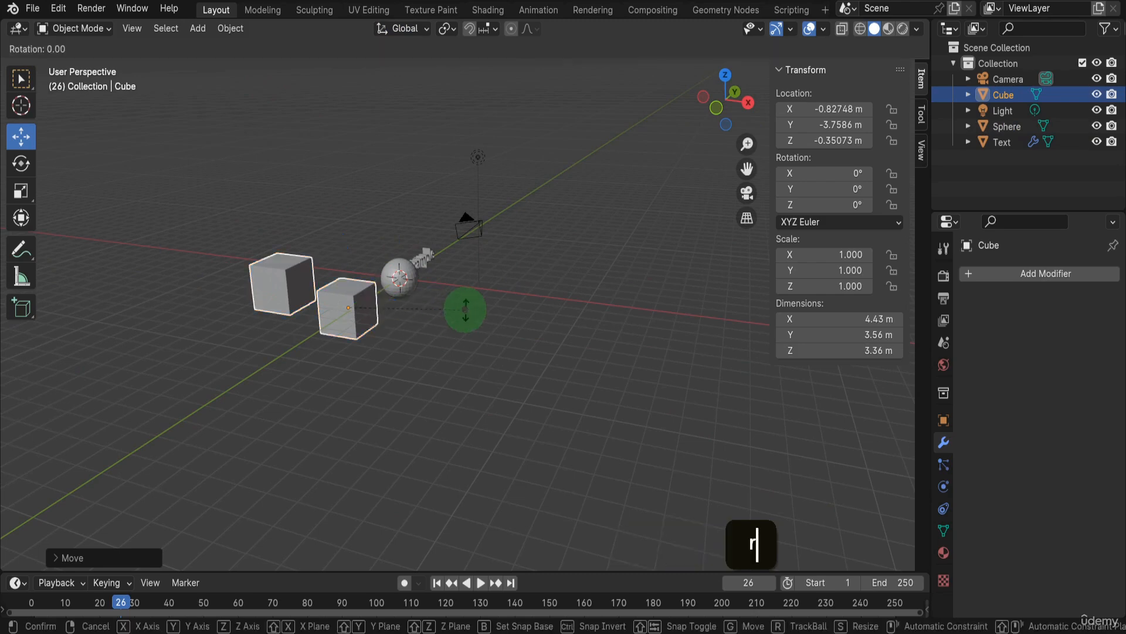
pyautogui.click(420, 362)
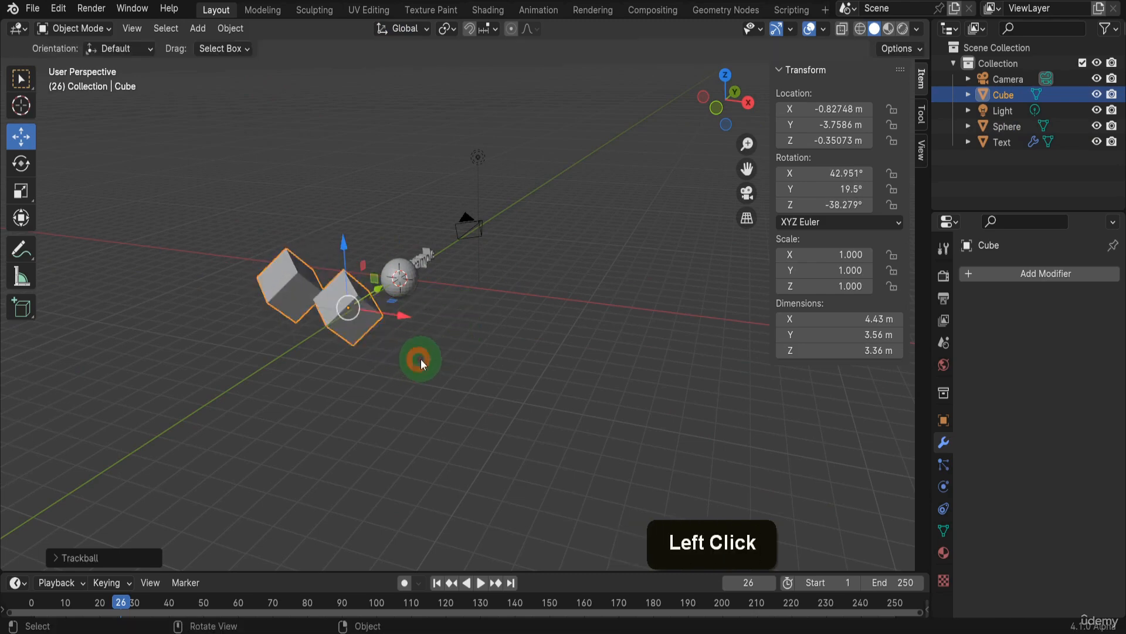
pyautogui.moveTo(402, 324)
pyautogui.mouseDown()
pyautogui.moveTo(534, 358)
pyautogui.moveTo(269, 306)
pyautogui.moveTo(516, 343)
pyautogui.moveTo(421, 323)
pyautogui.mouseUp()
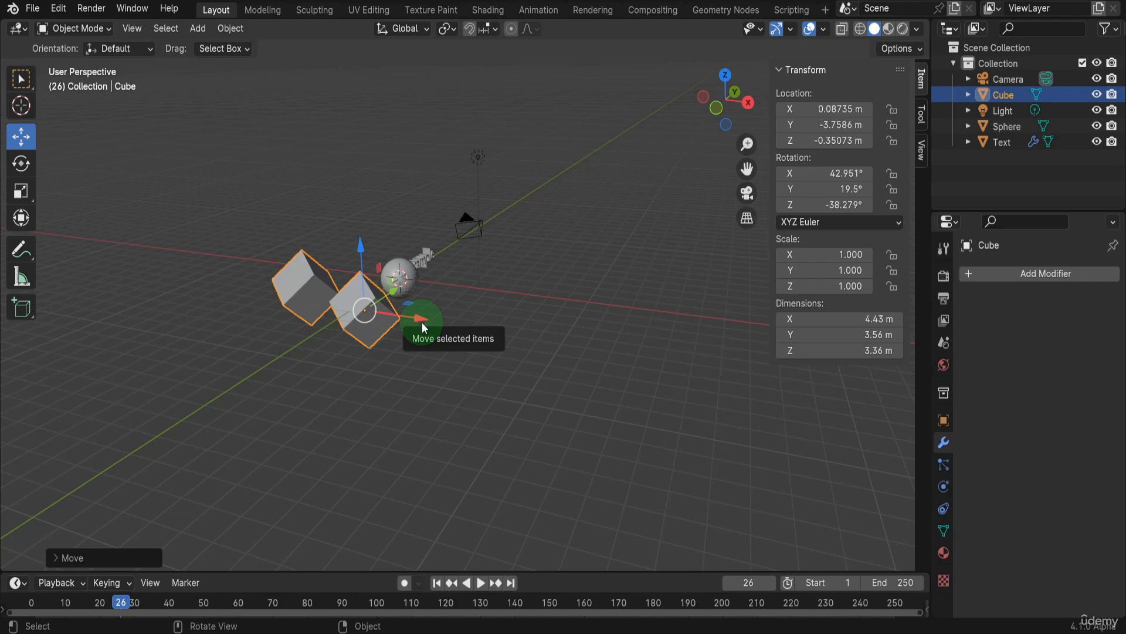
# Move the two-cube object in Local orientation to about X -5.42, Y 0.58, Z 2.13 m, and set the orientation back to Global
pyautogui.click(405, 29)
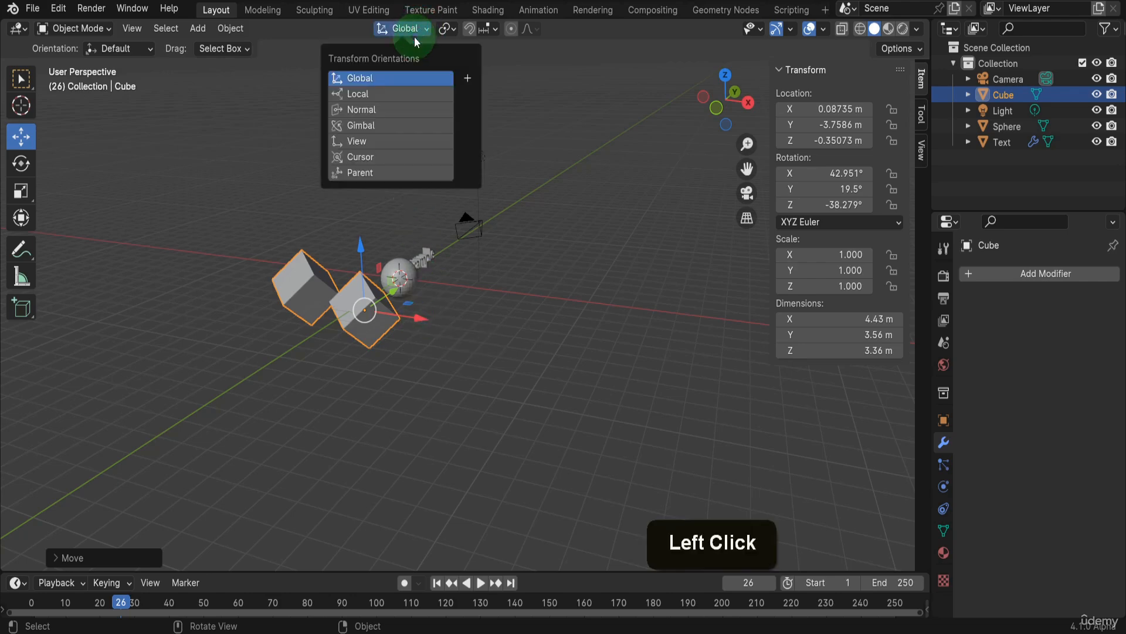
pyautogui.click(357, 111)
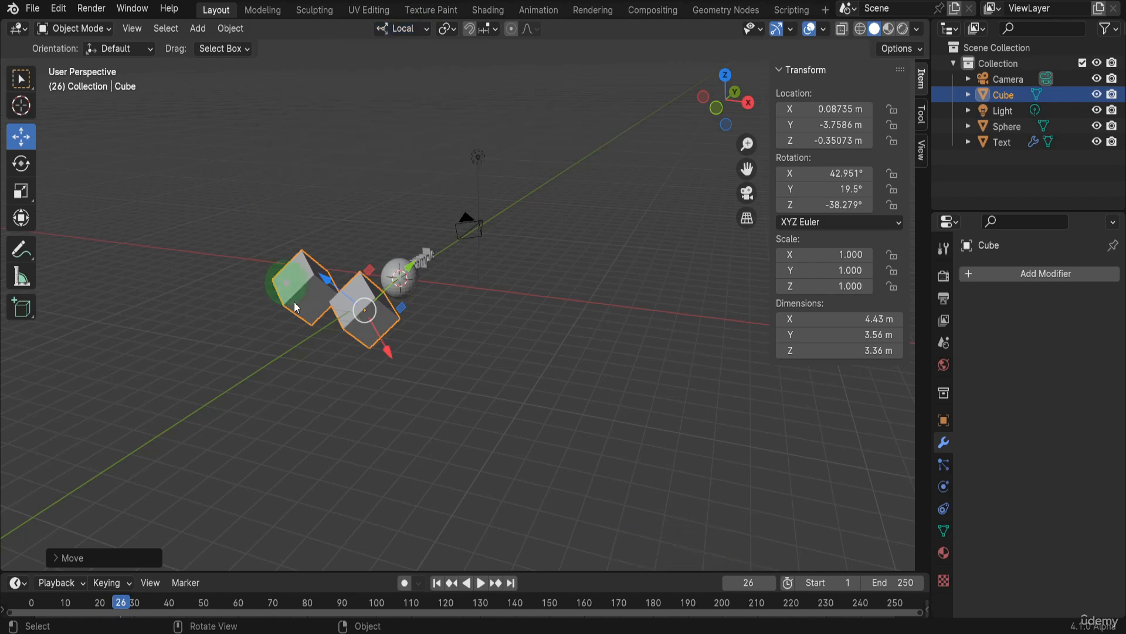
pyautogui.moveTo(392, 358); pyautogui.dragTo(395, 237)
pyautogui.click(410, 29)
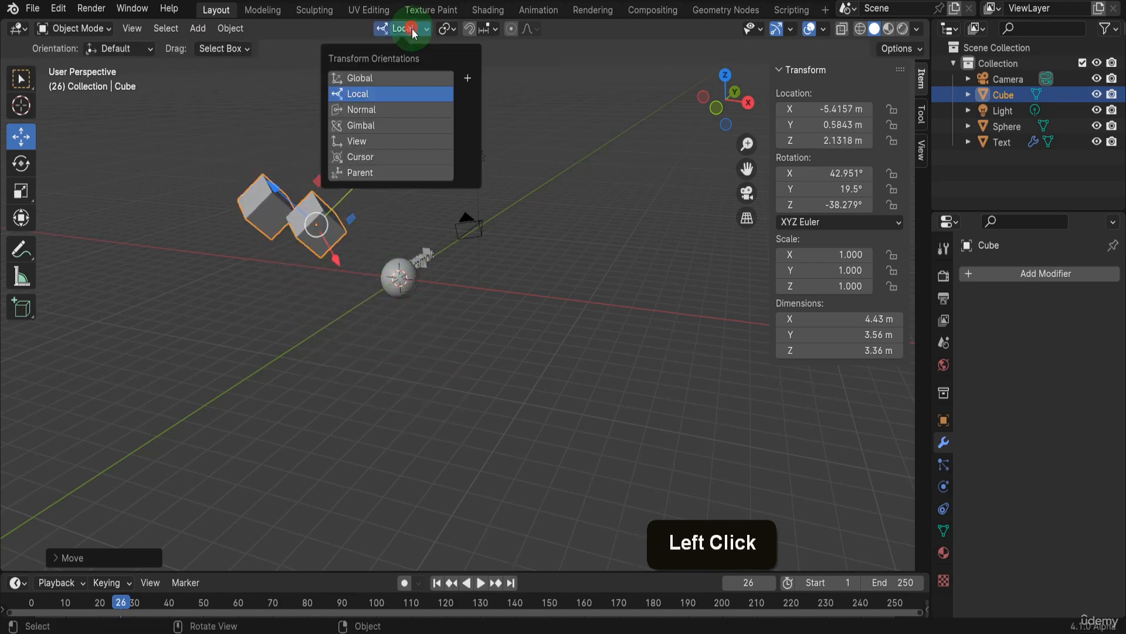
pyautogui.click(381, 77)
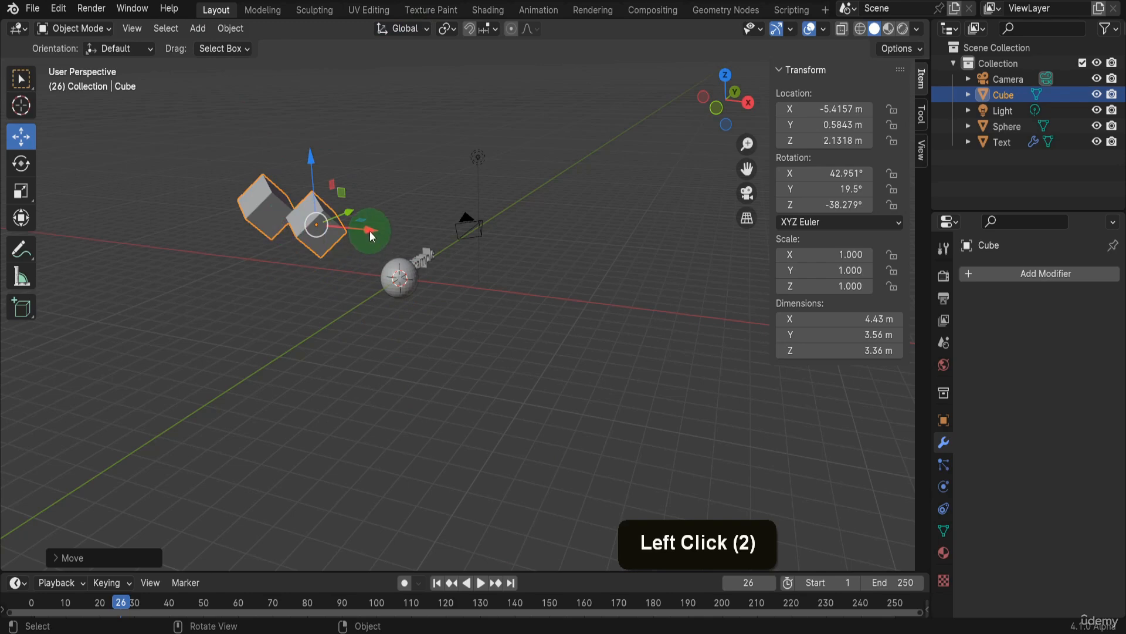
# Try moving the two-cube object along the global X axis and along its local X axis, and cancel the move
pyautogui.press('g')
pyautogui.press('x')
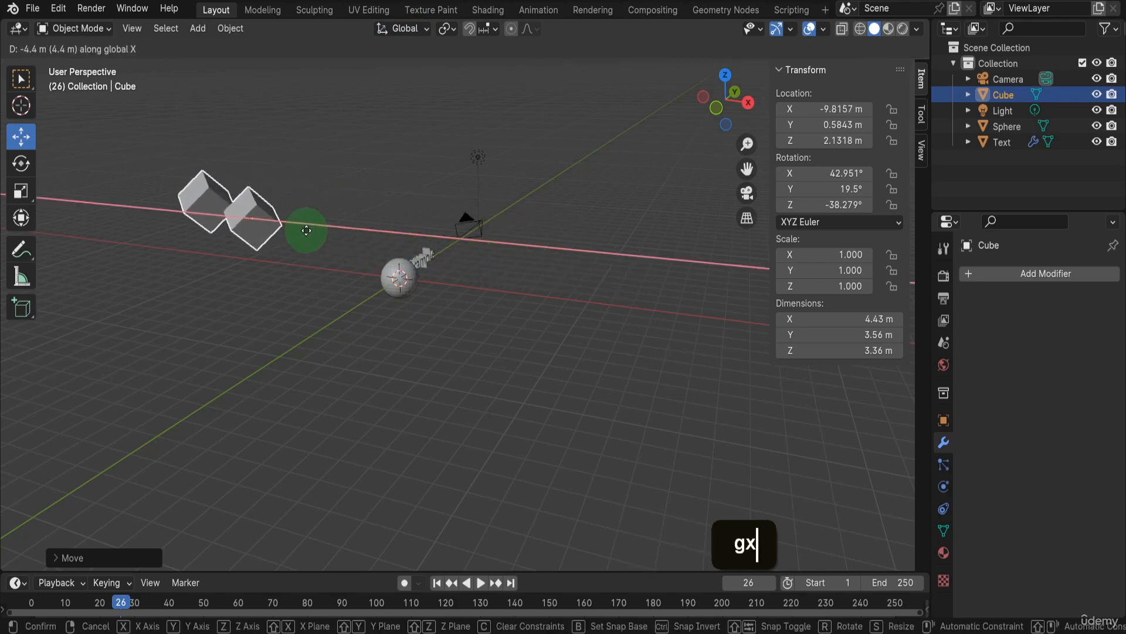
pyautogui.press('x')
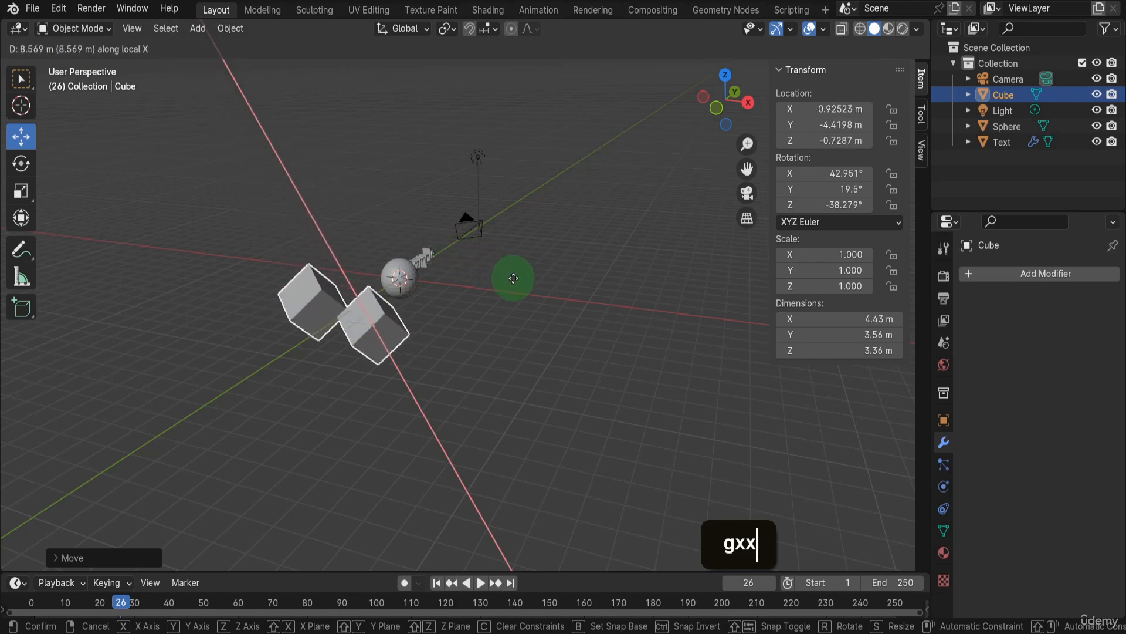
pyautogui.rightClick(424, 245)
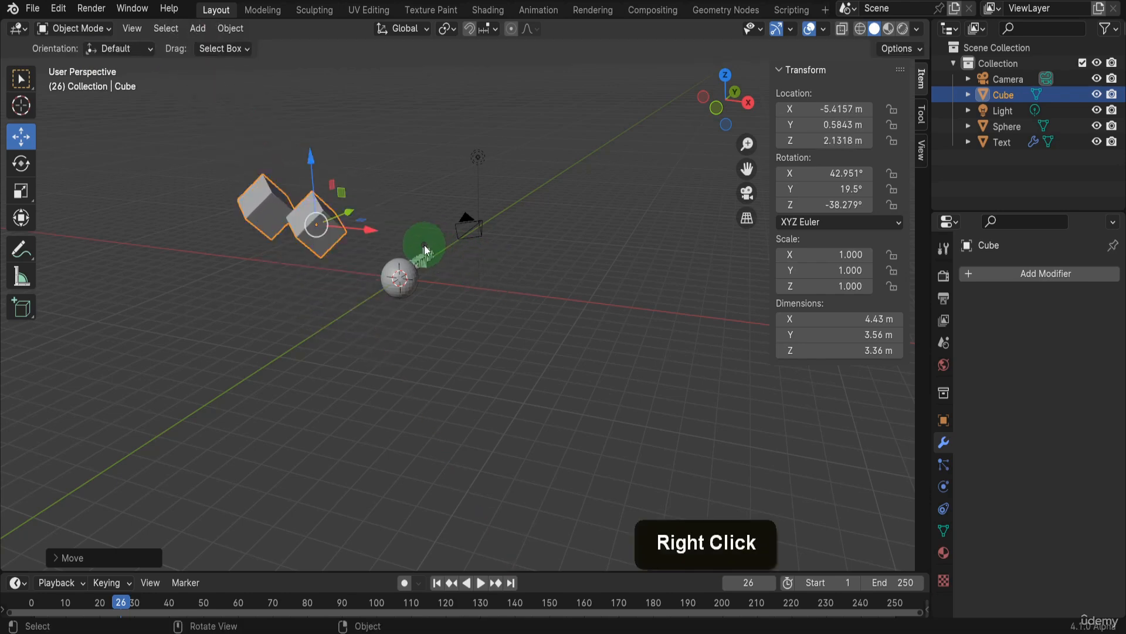